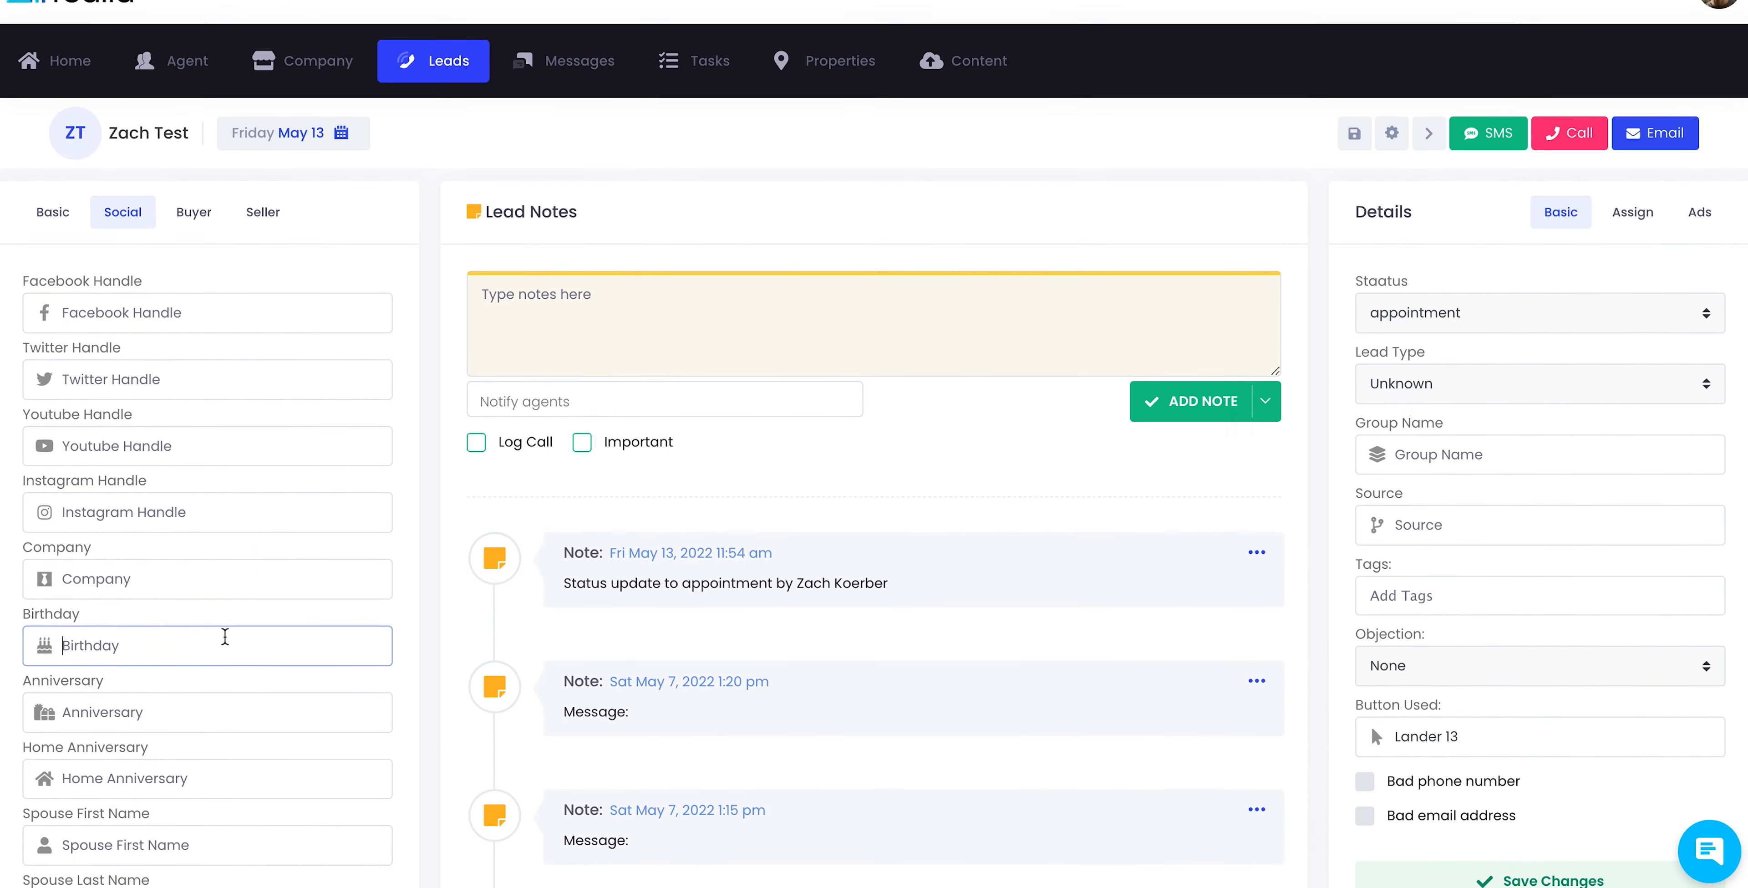
# Review the lead's buyer fields, including the available loan type options.
pyautogui.click(193, 200)
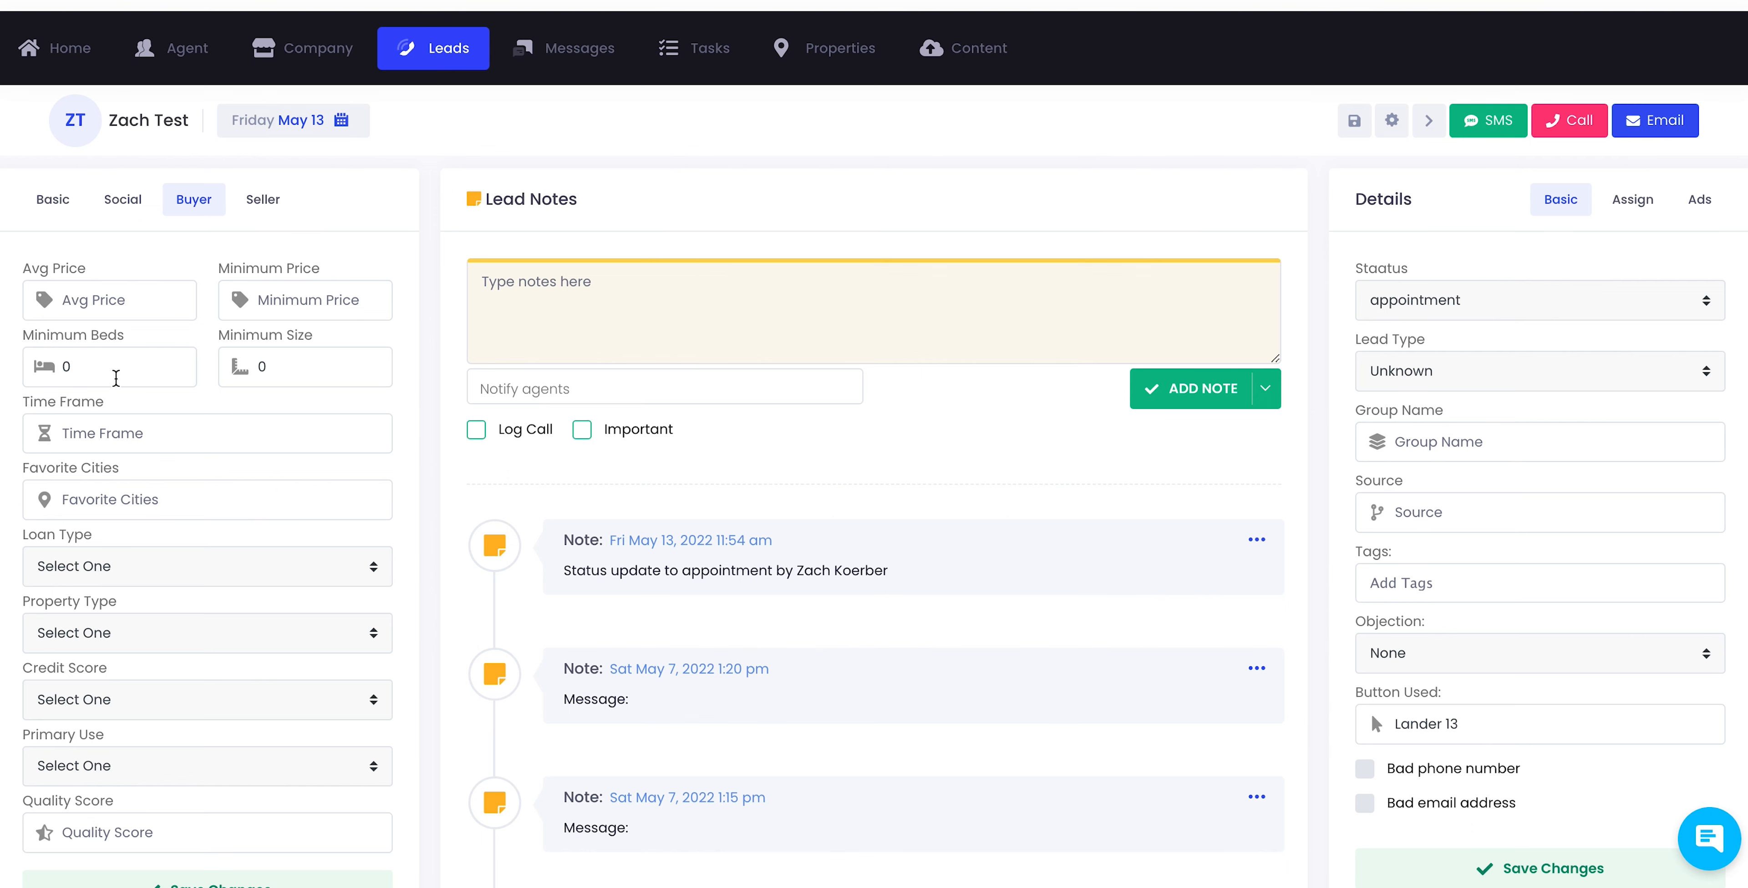
pyautogui.scroll(-1, 194, 465)
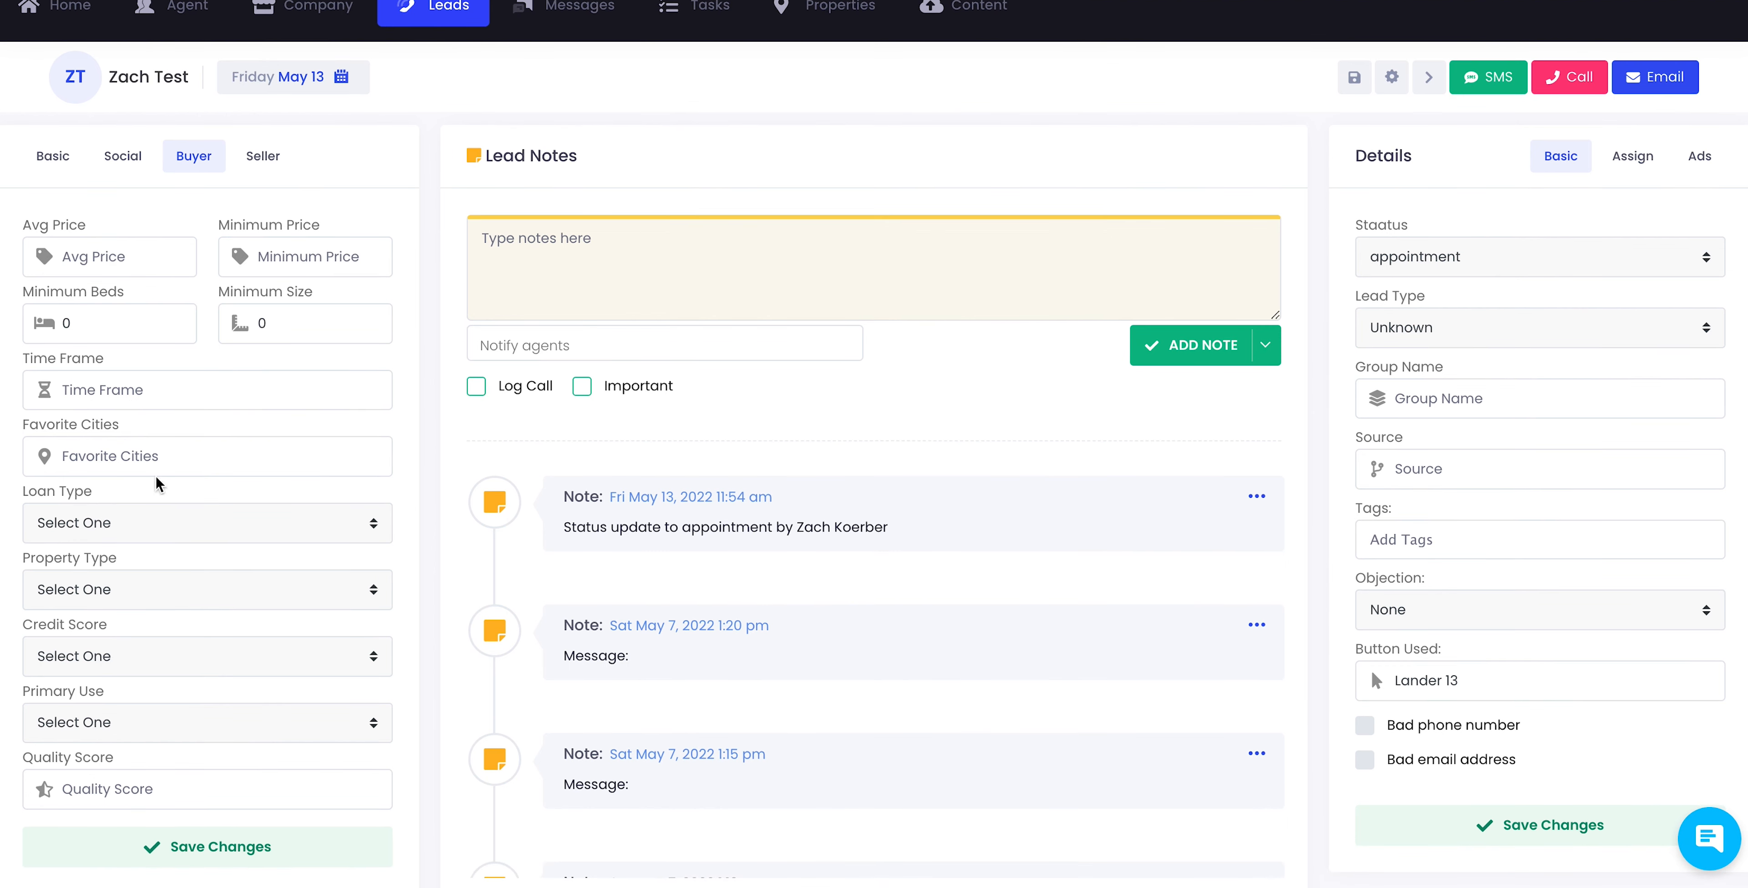
pyautogui.click(149, 535)
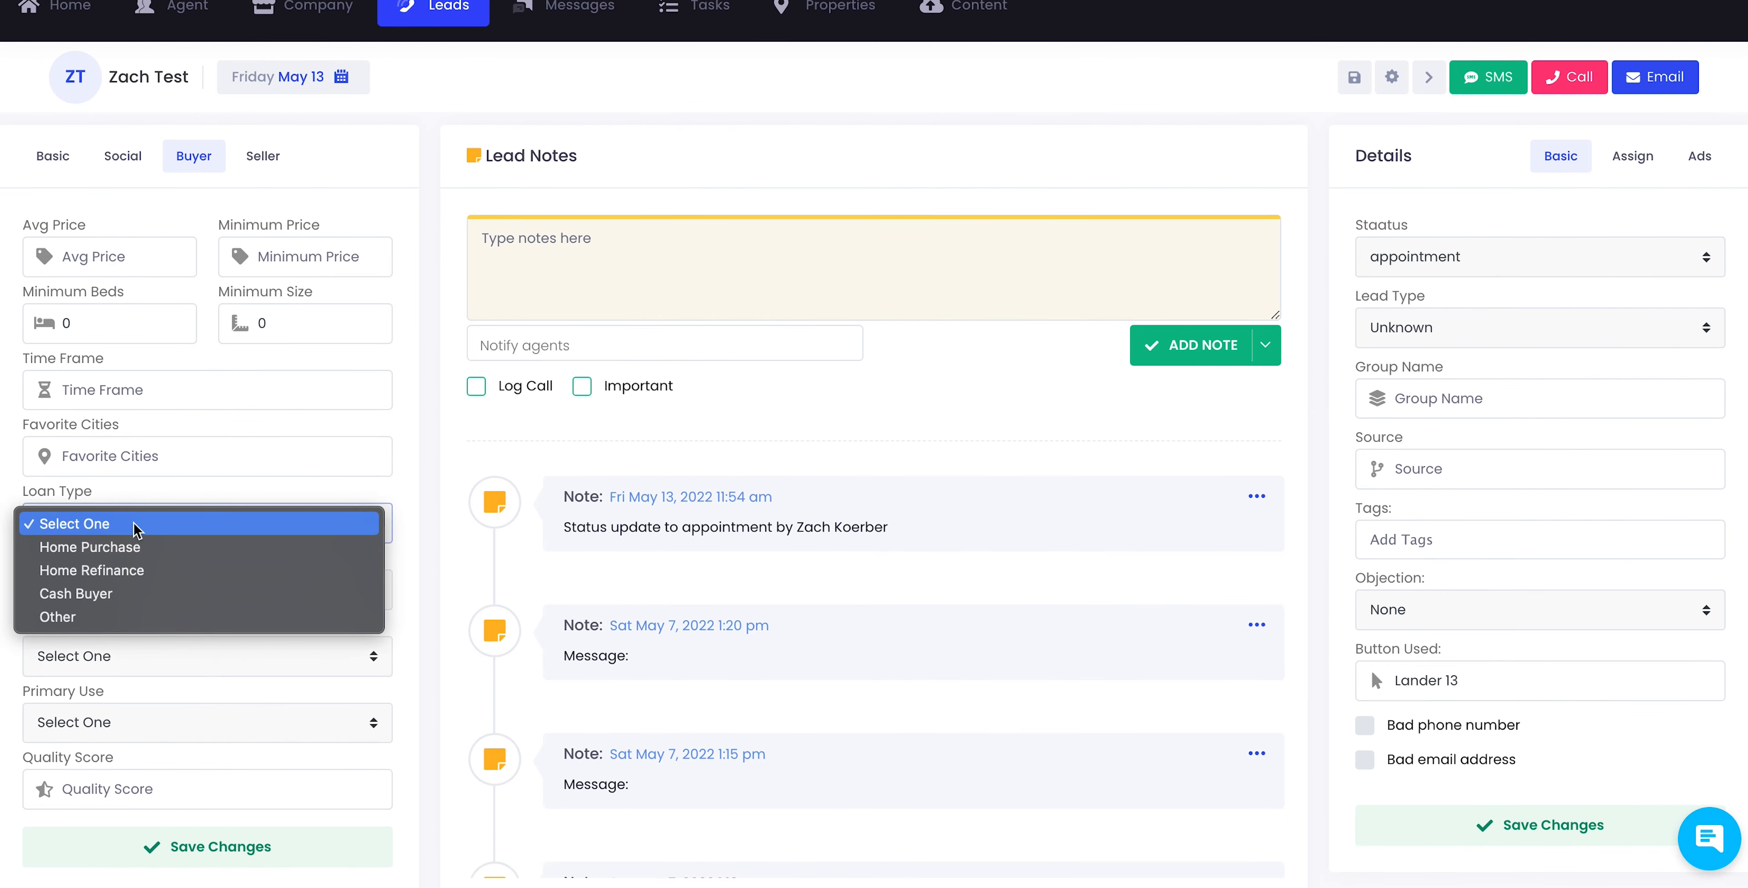
pyautogui.click(243, 713)
pyautogui.scroll(-3, 244, 729)
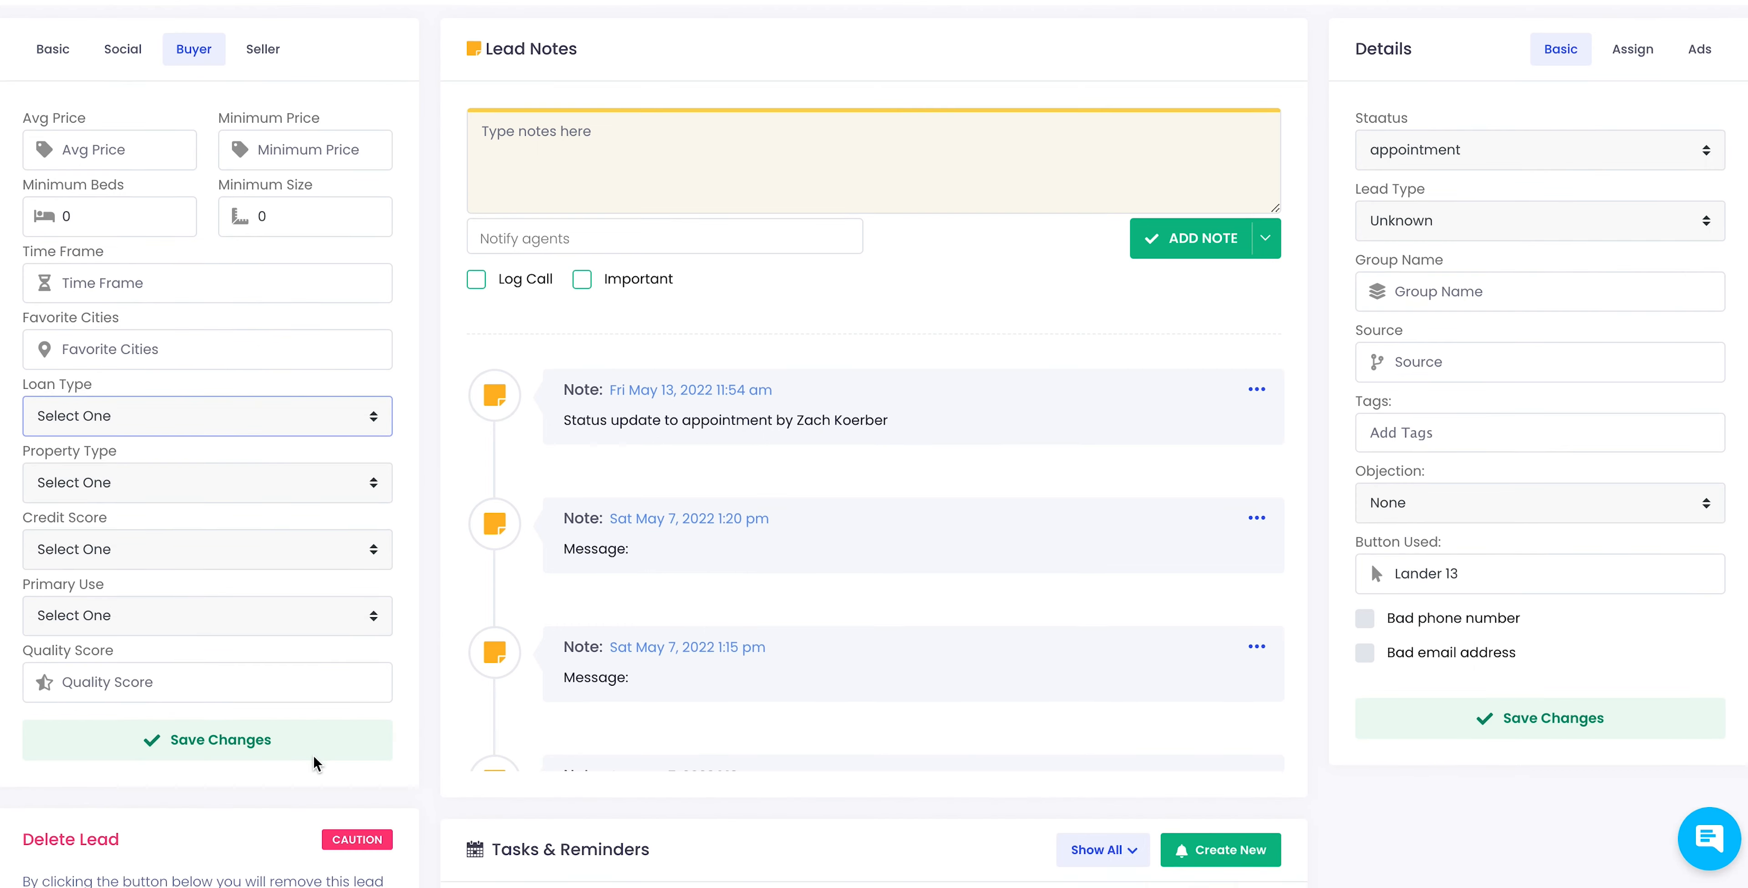
pyautogui.click(70, 680)
pyautogui.click(241, 650)
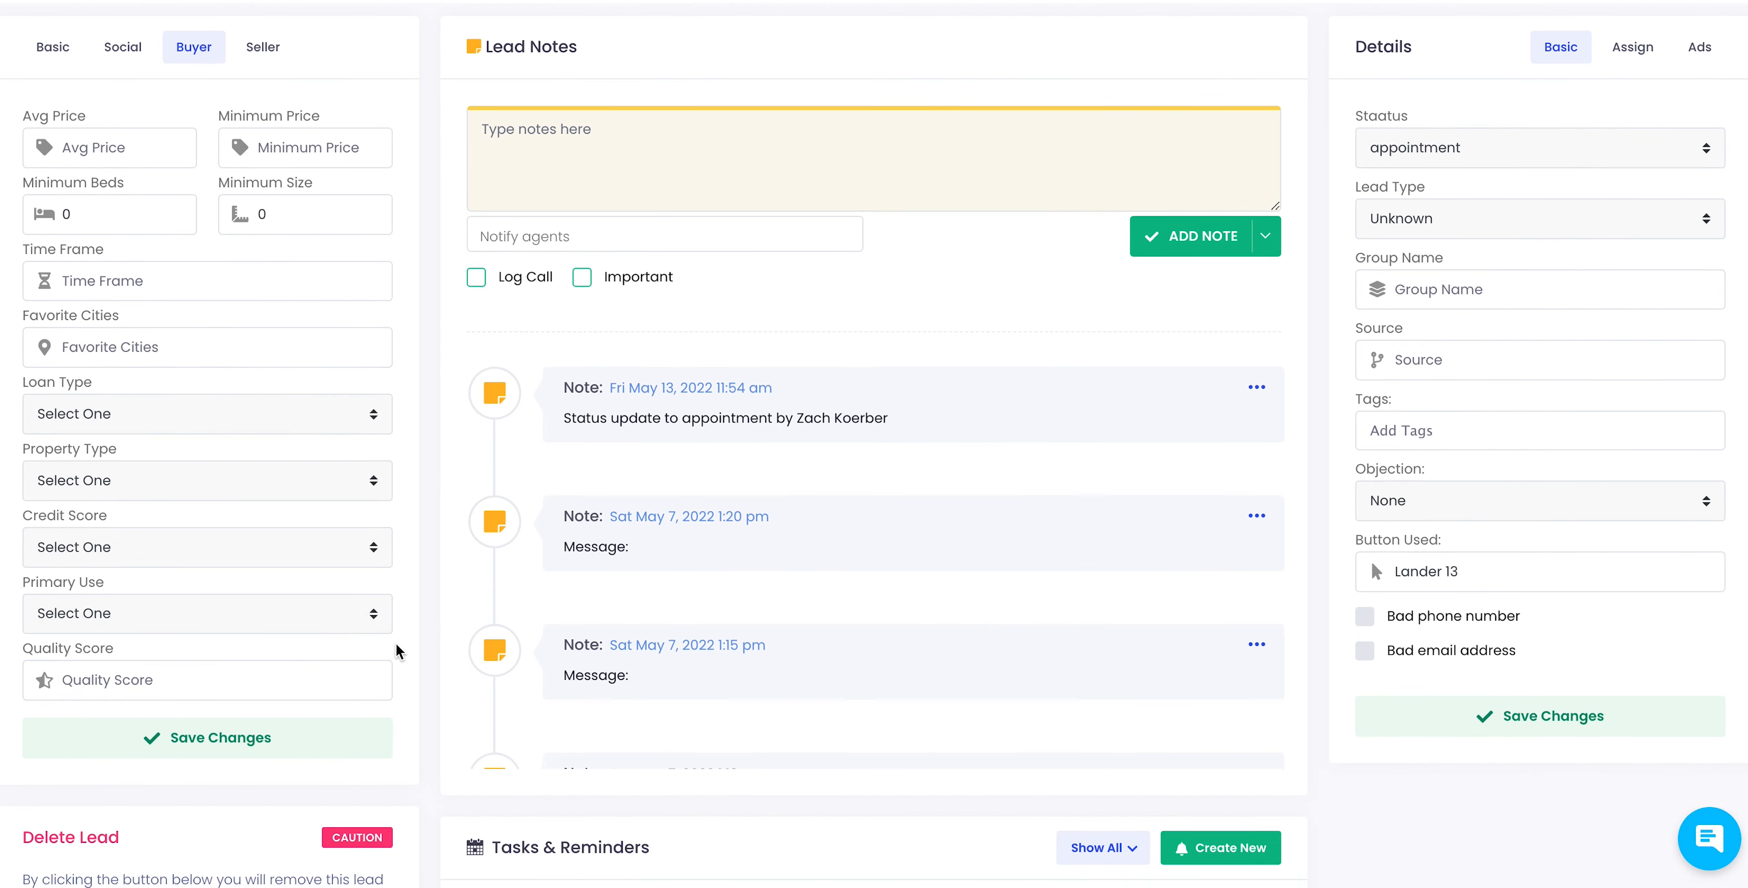
pyautogui.scroll(3, 366, 577)
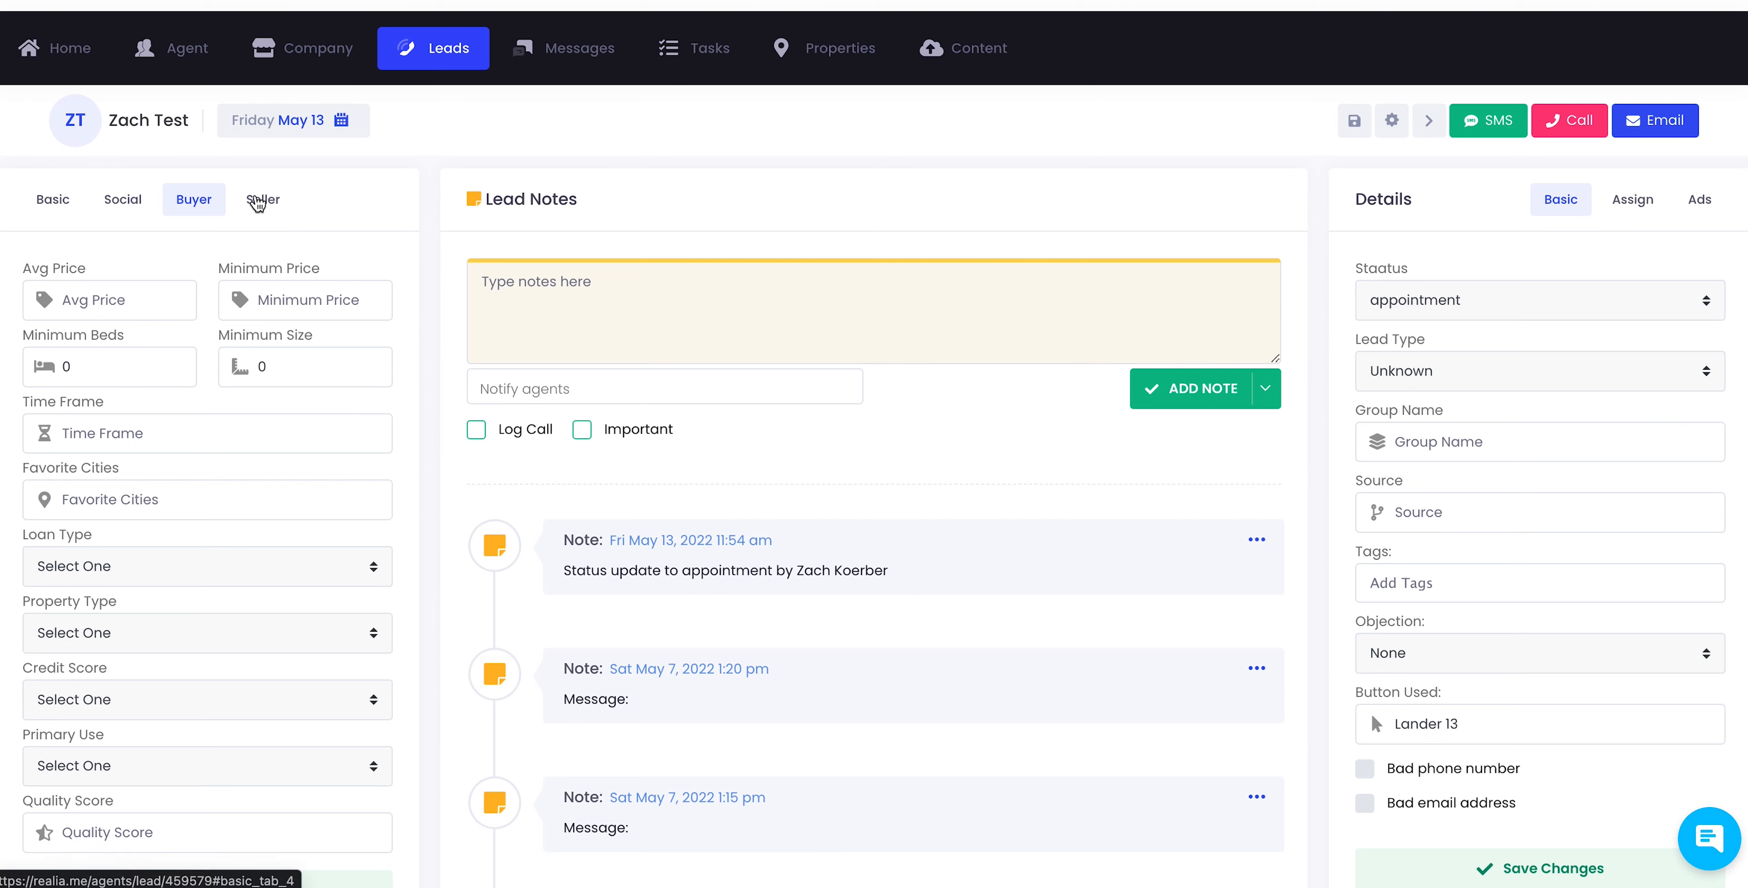
# Show the lead's seller details and set Expiring Soon to Yes.
pyautogui.click(259, 202)
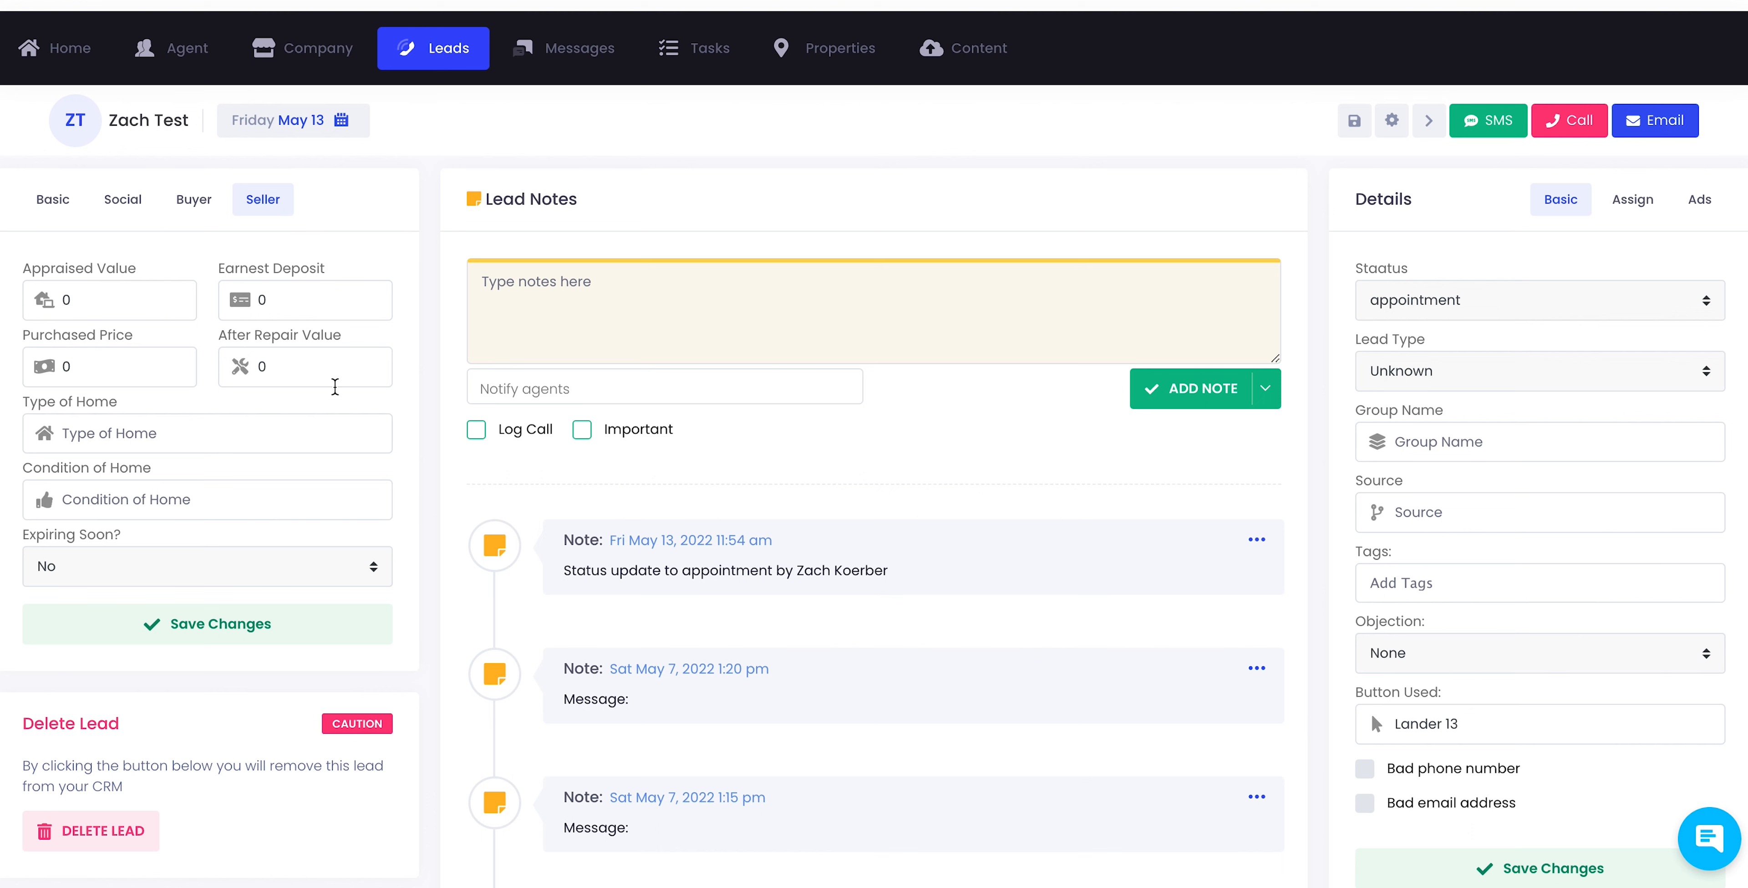
pyautogui.click(162, 581)
pyautogui.click(176, 590)
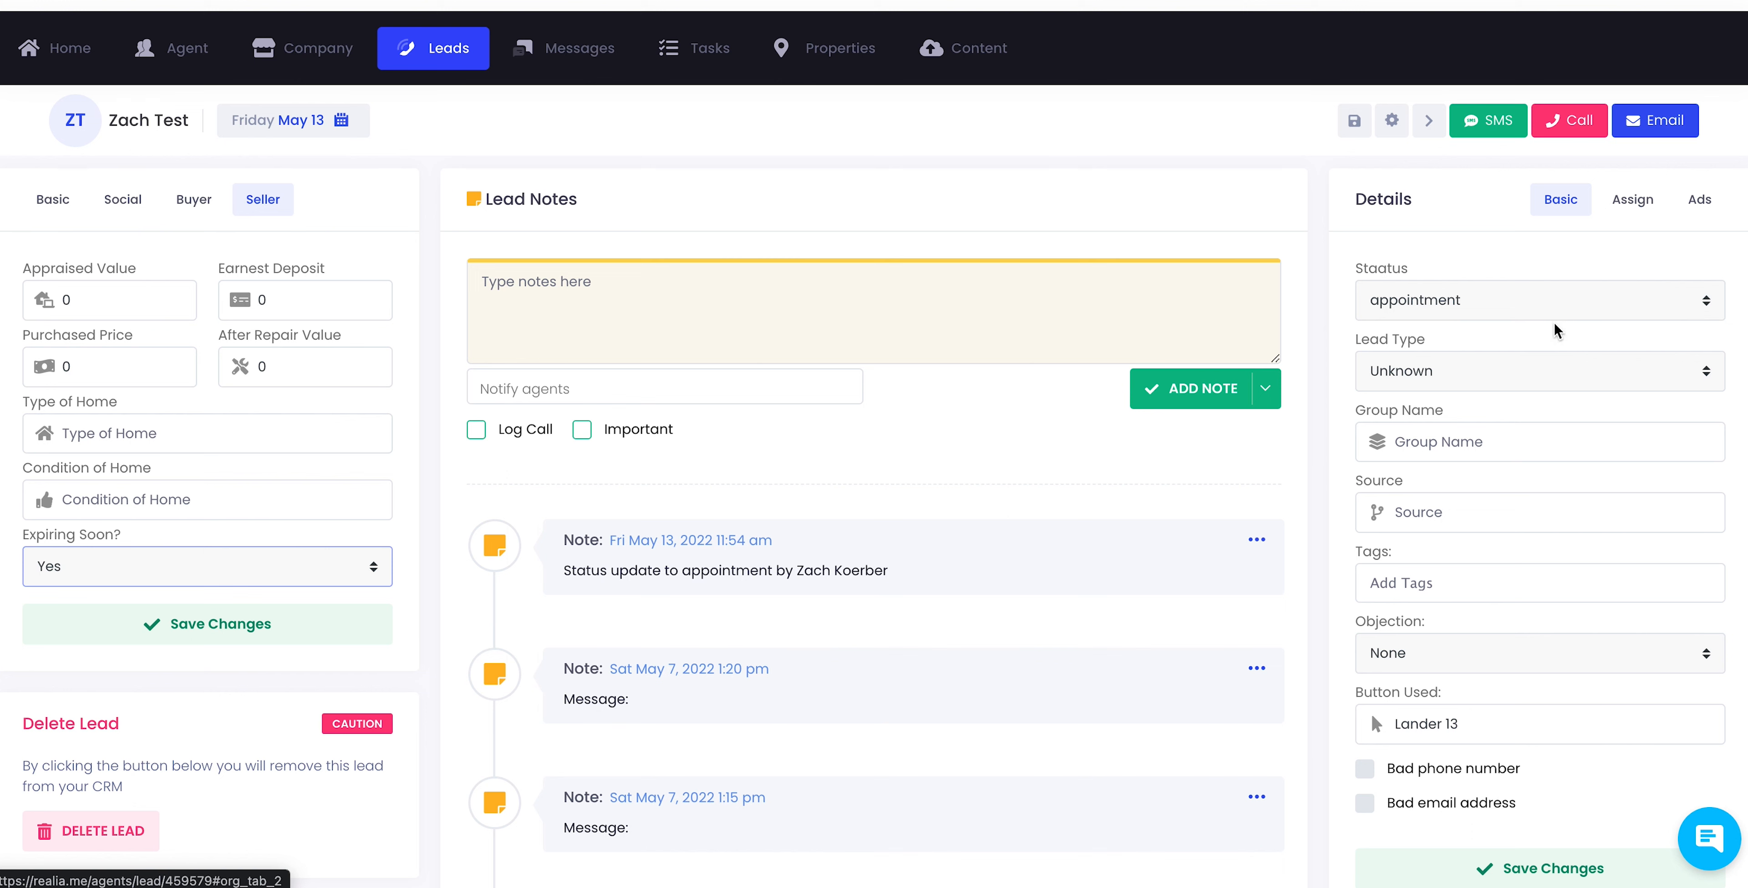
# Look through the available lead statuses and set the lead type to Buyer & Seller.
pyautogui.click(1466, 299)
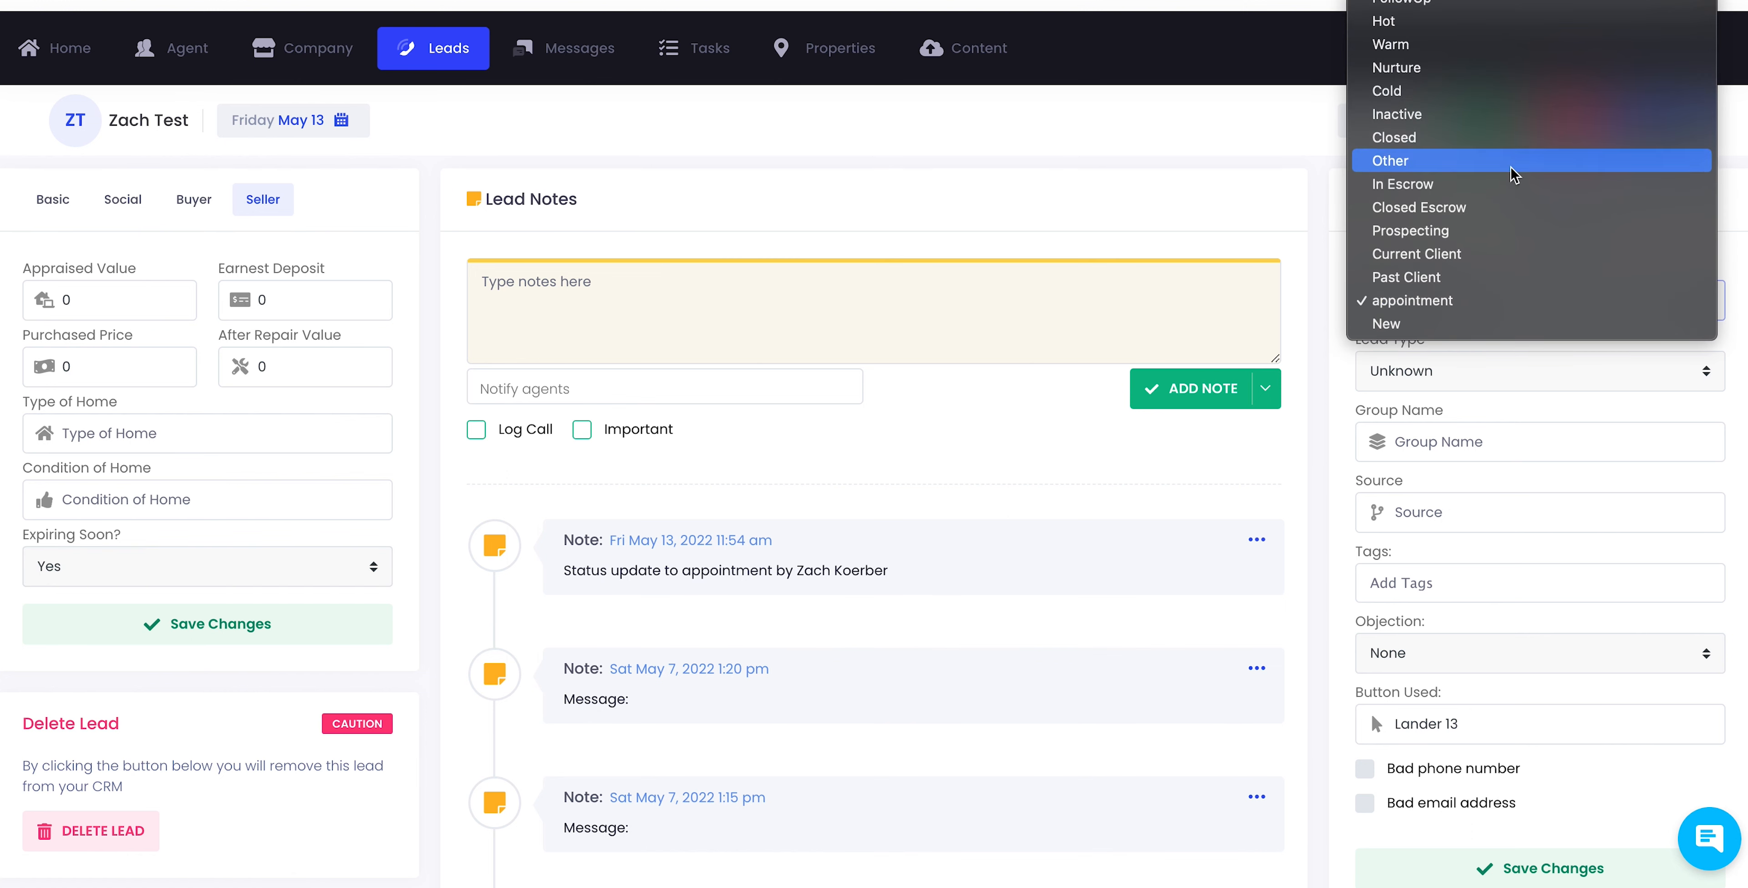
pyautogui.click(1165, 182)
pyautogui.click(1498, 380)
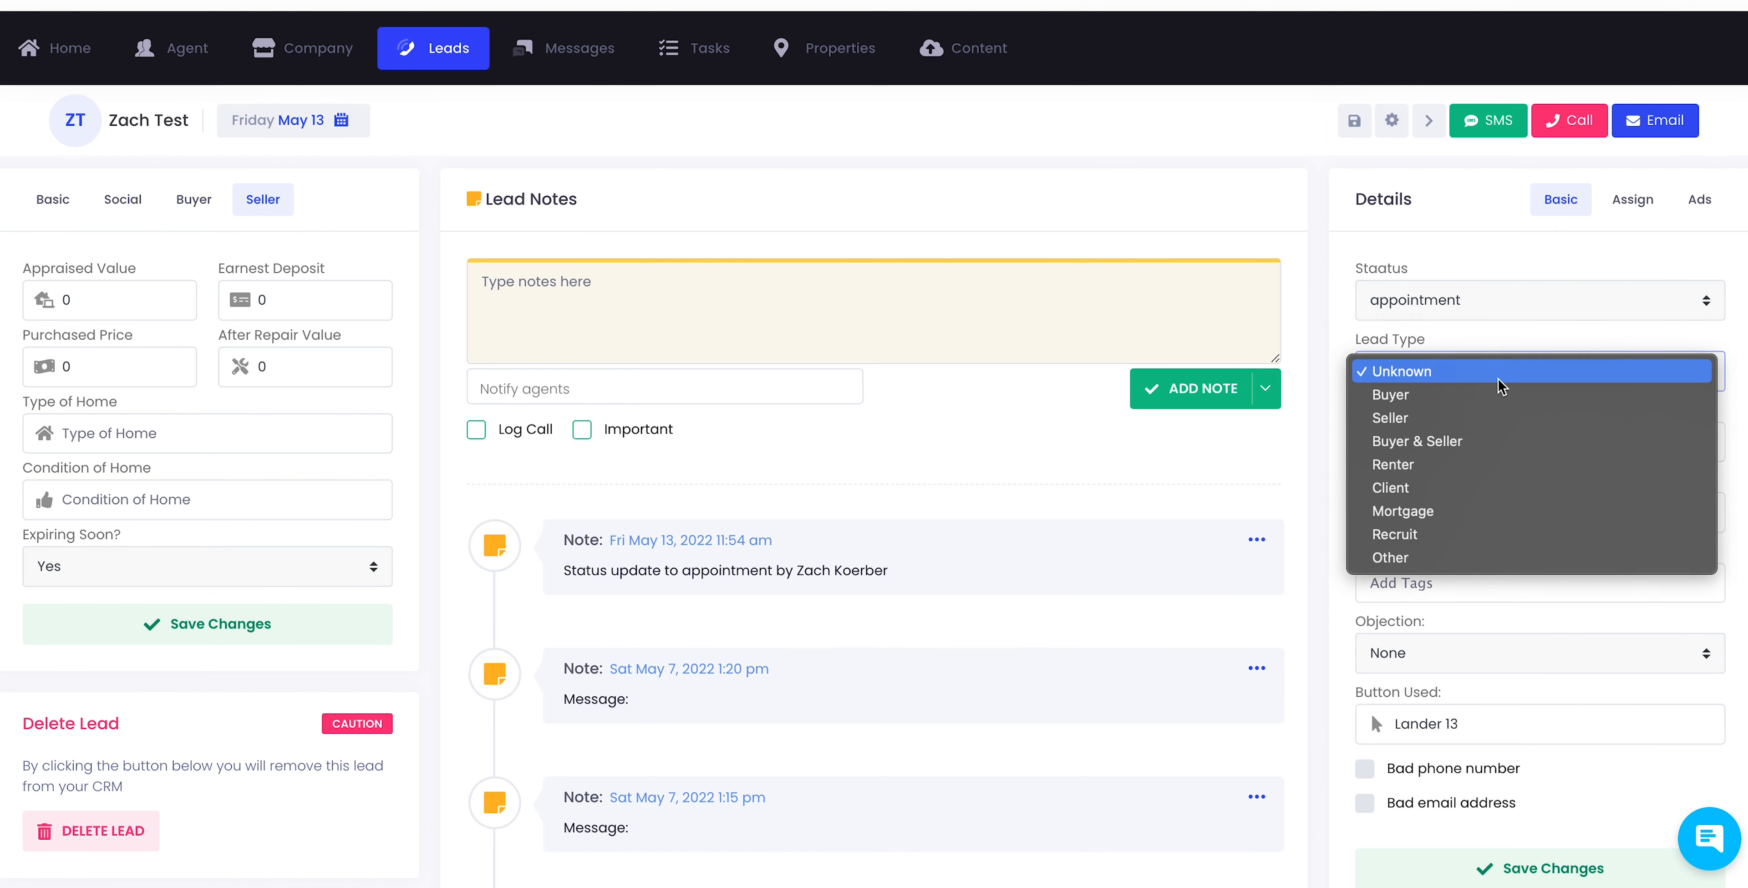
pyautogui.click(1483, 399)
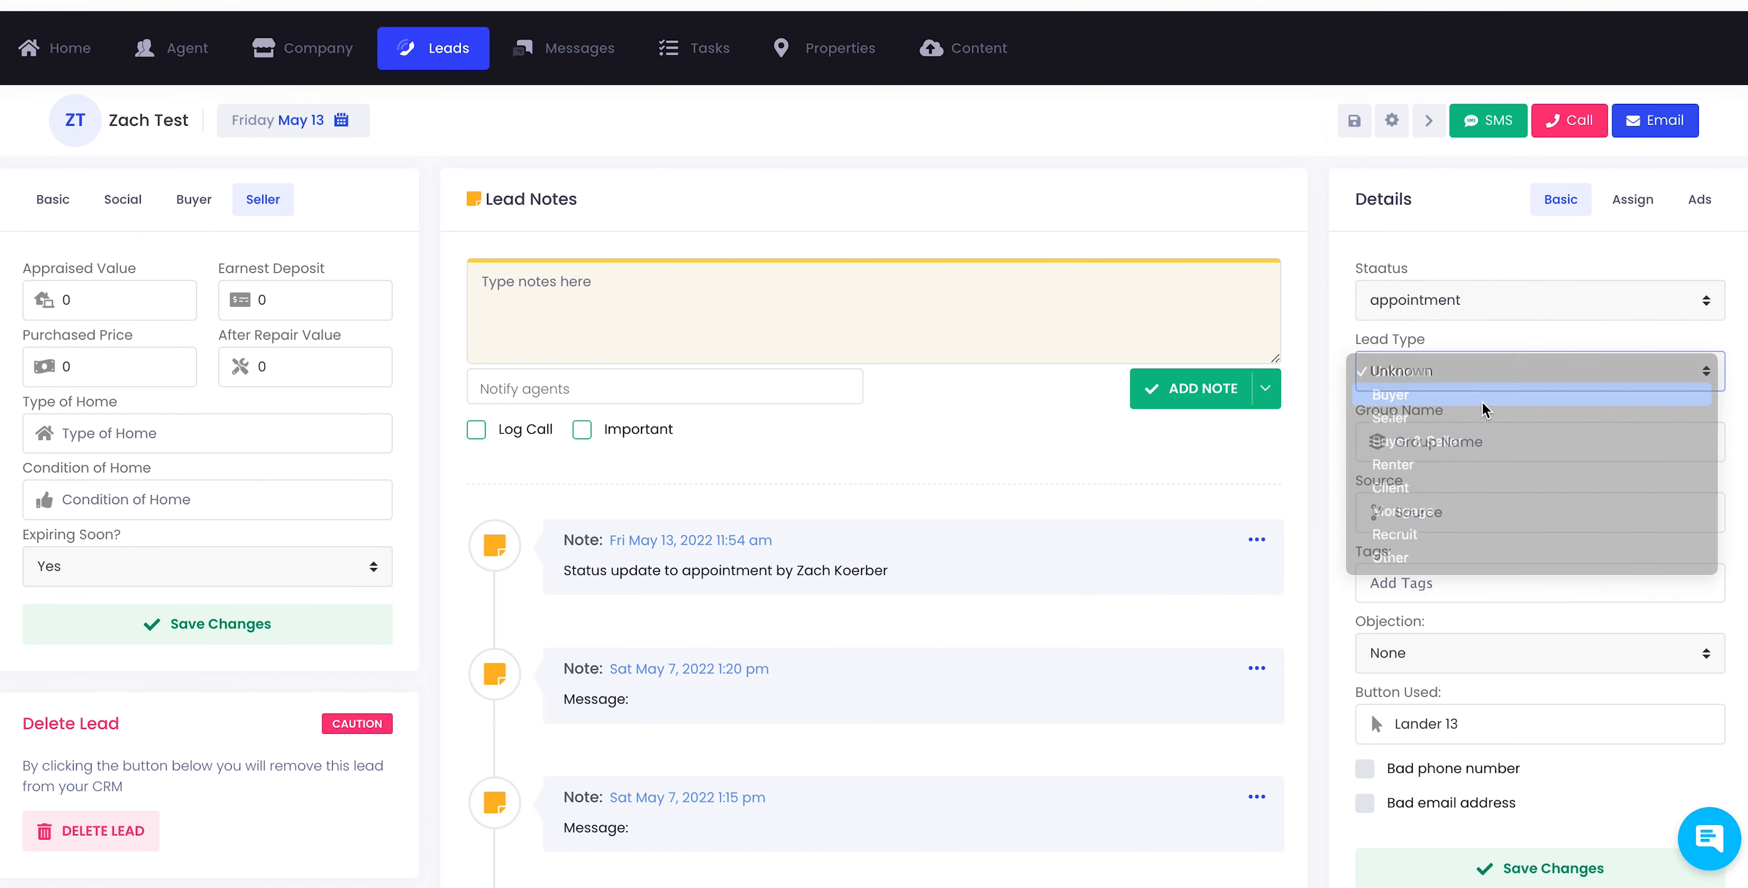
pyautogui.click(1472, 376)
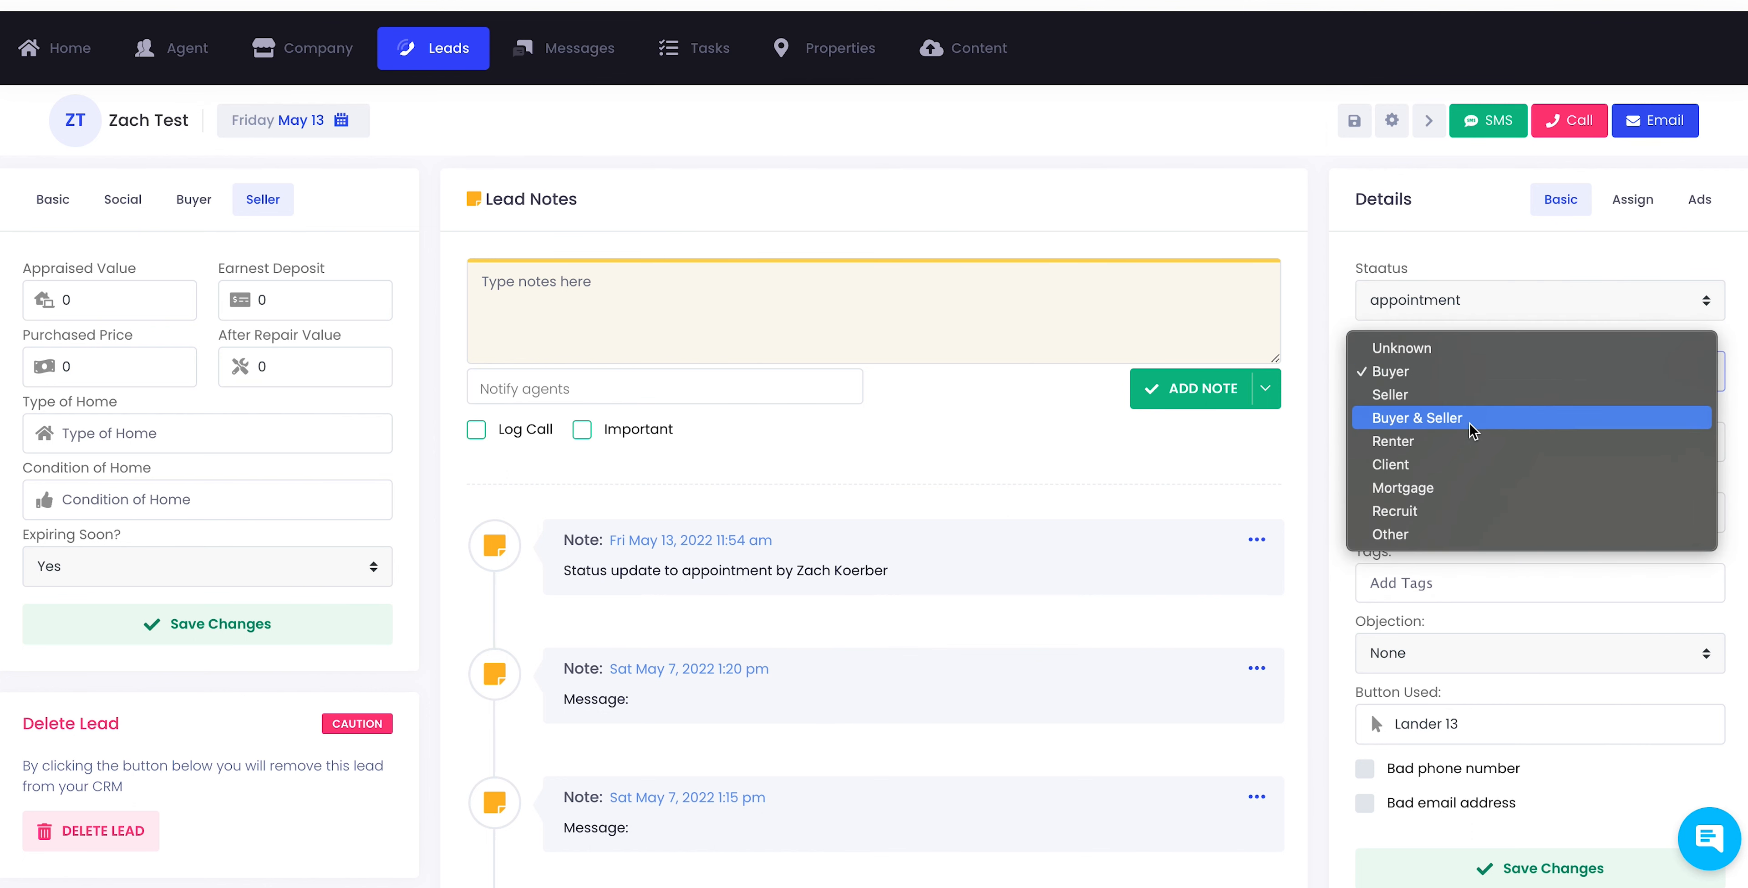
pyautogui.click(1469, 422)
pyautogui.click(1337, 346)
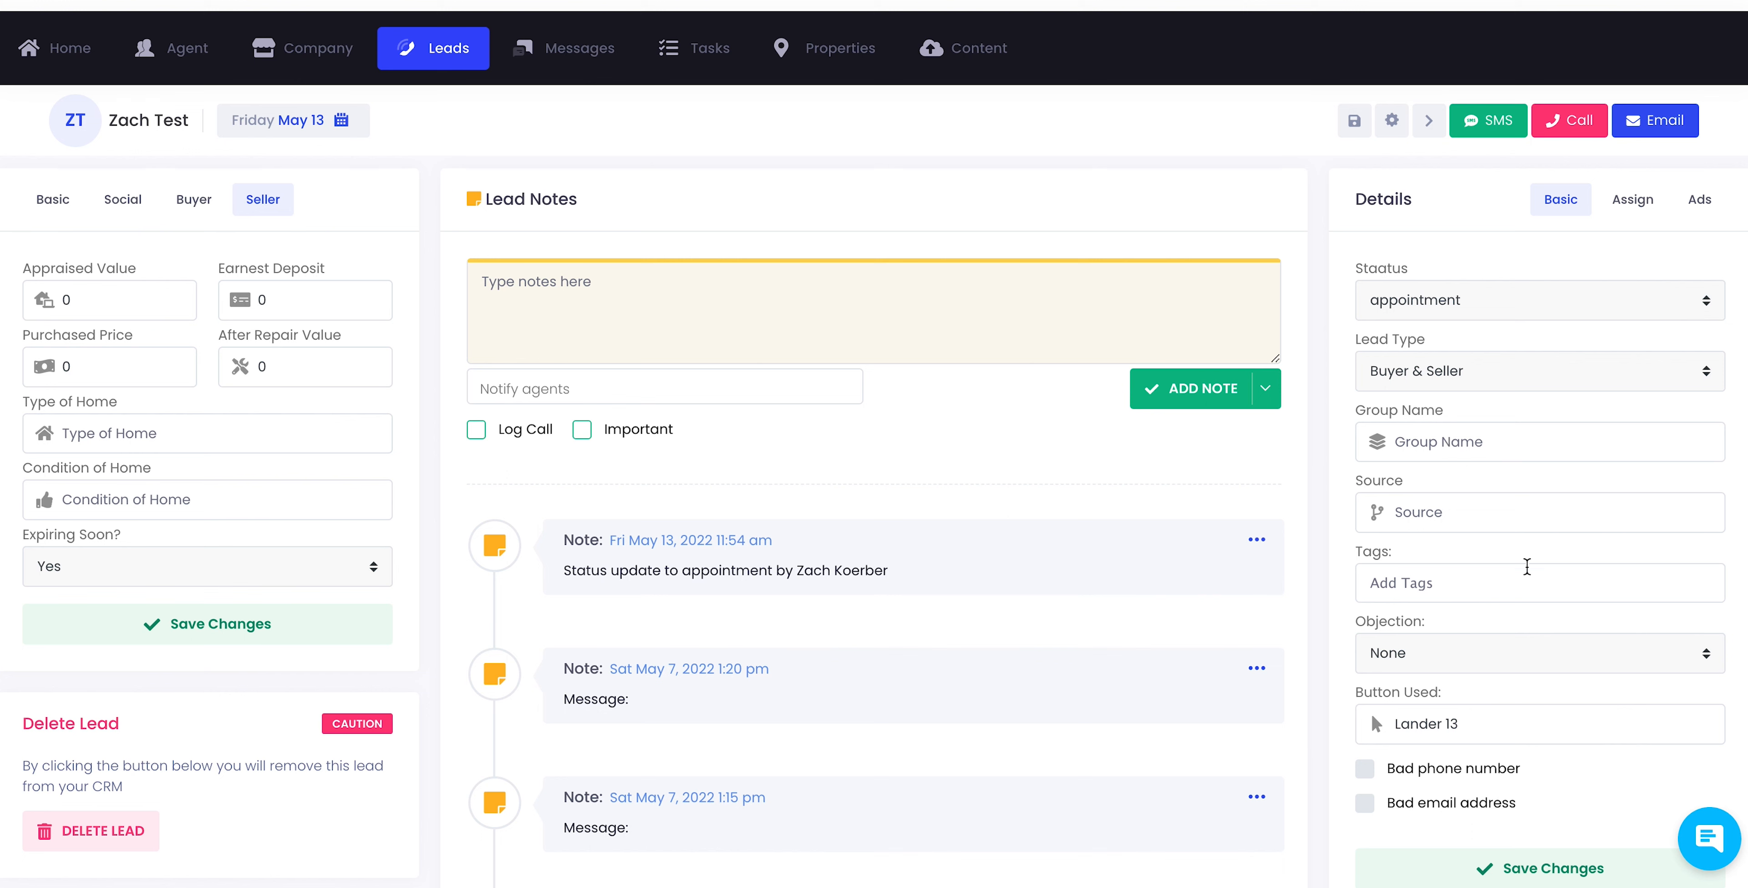
# Set the lead's objection to "Dont know where to move" and check the Button Used entry.
pyautogui.click(1527, 653)
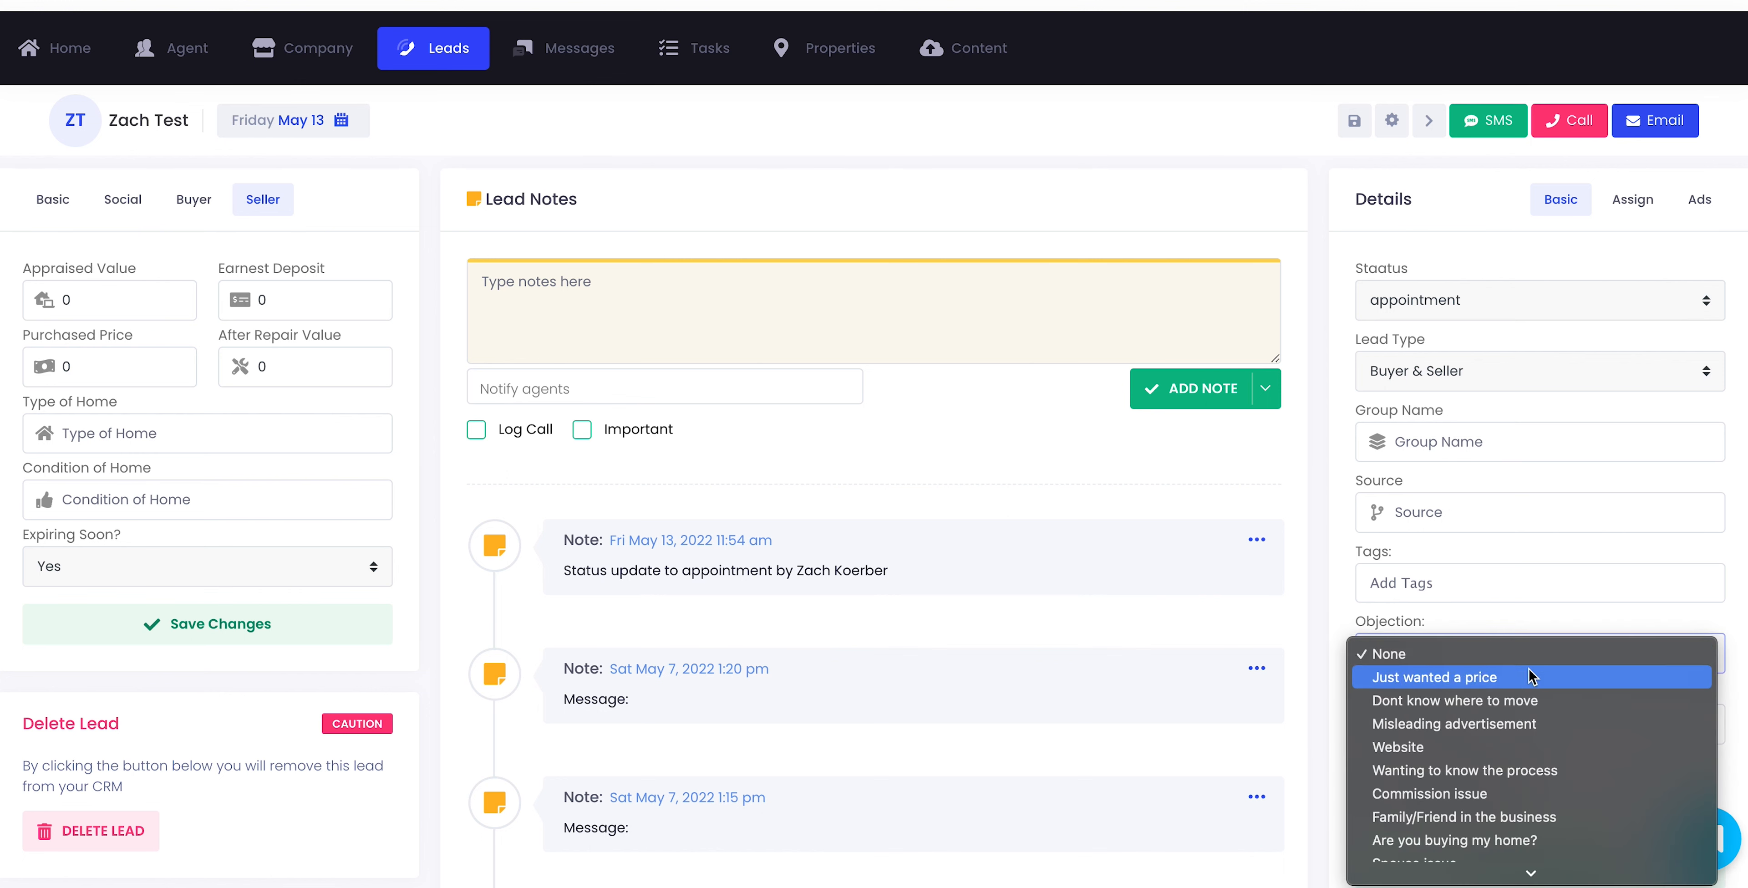
pyautogui.click(1547, 706)
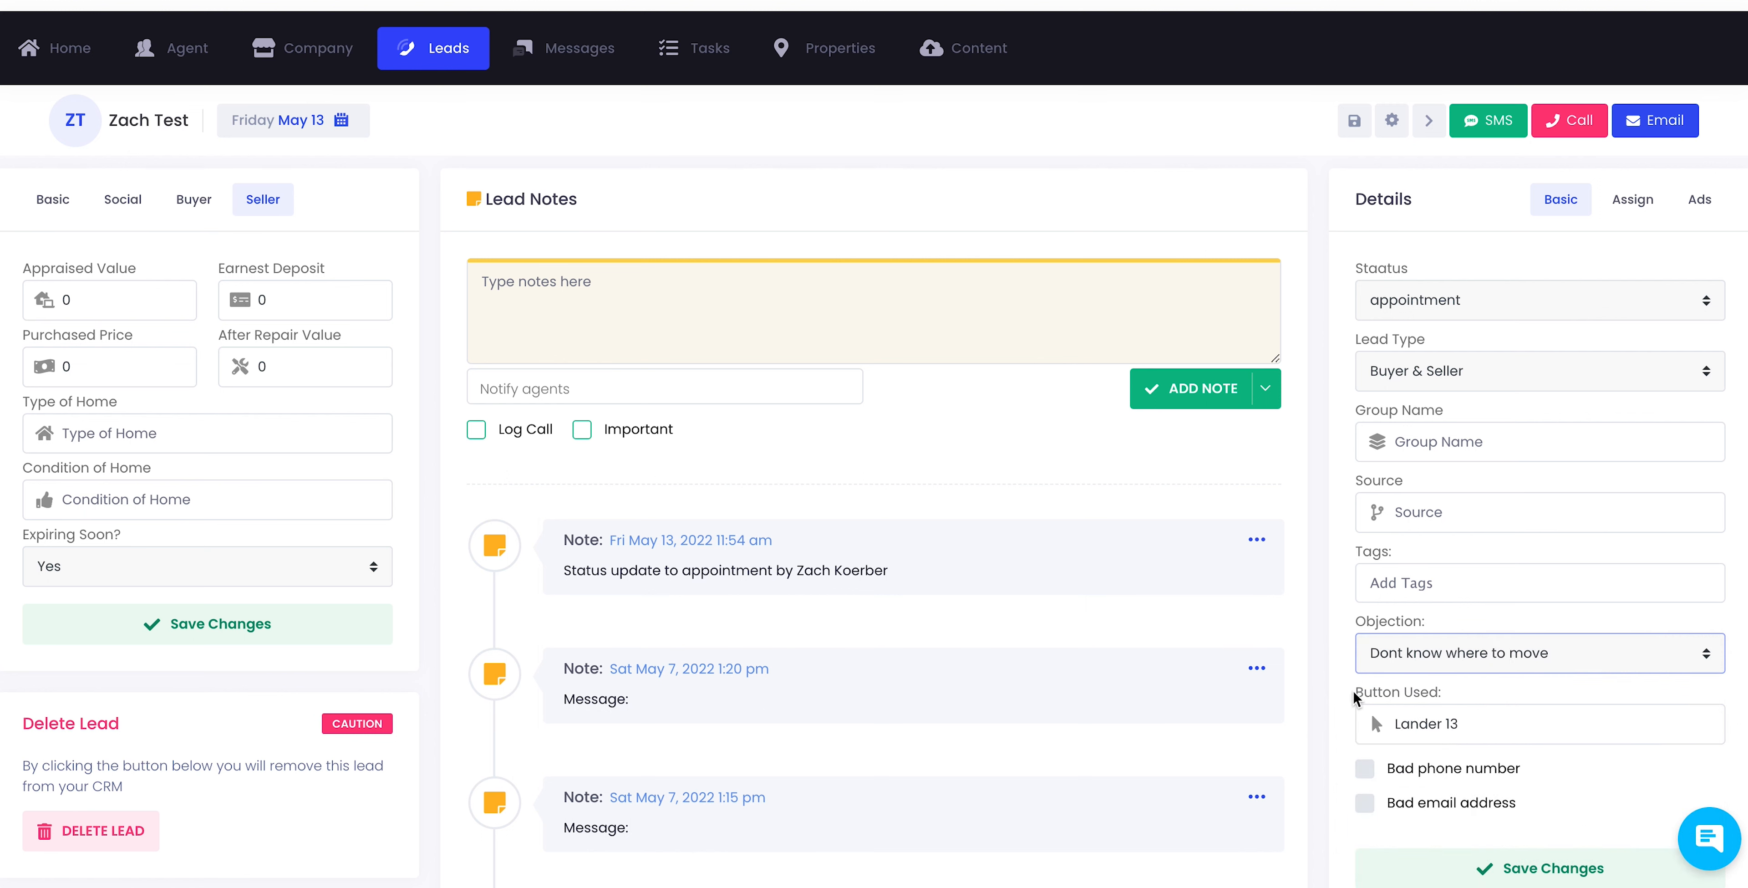
pyautogui.click(1466, 723)
pyautogui.moveTo(1466, 724); pyautogui.dragTo(1360, 725)
pyautogui.click(1356, 677)
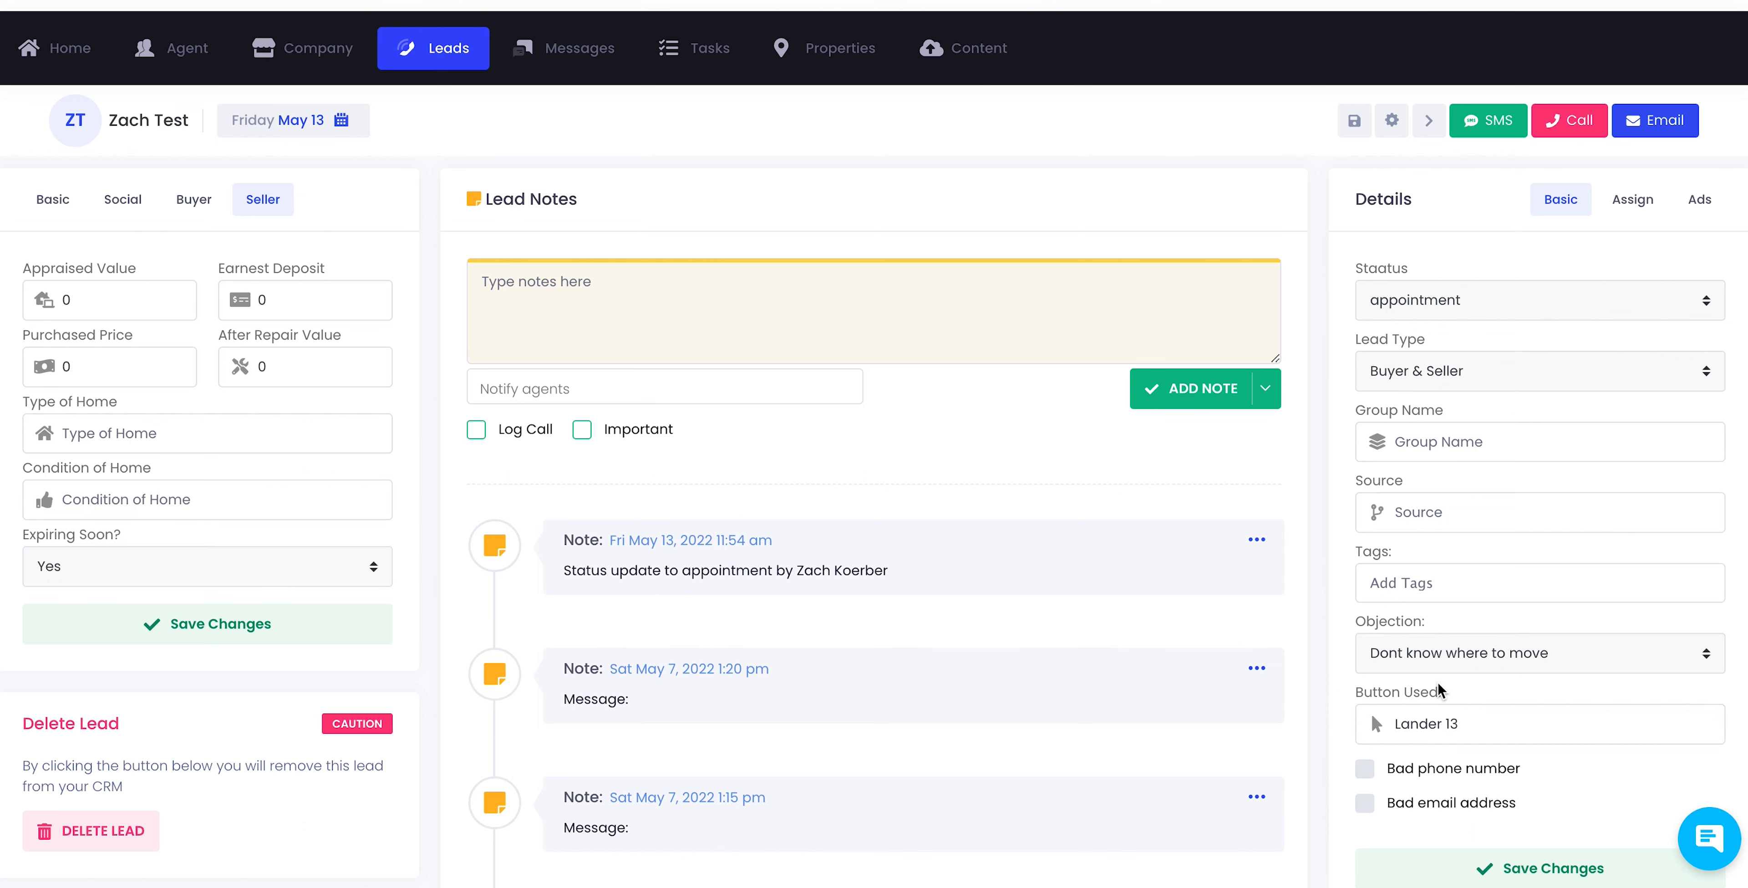
pyautogui.scroll(-1, 1432, 682)
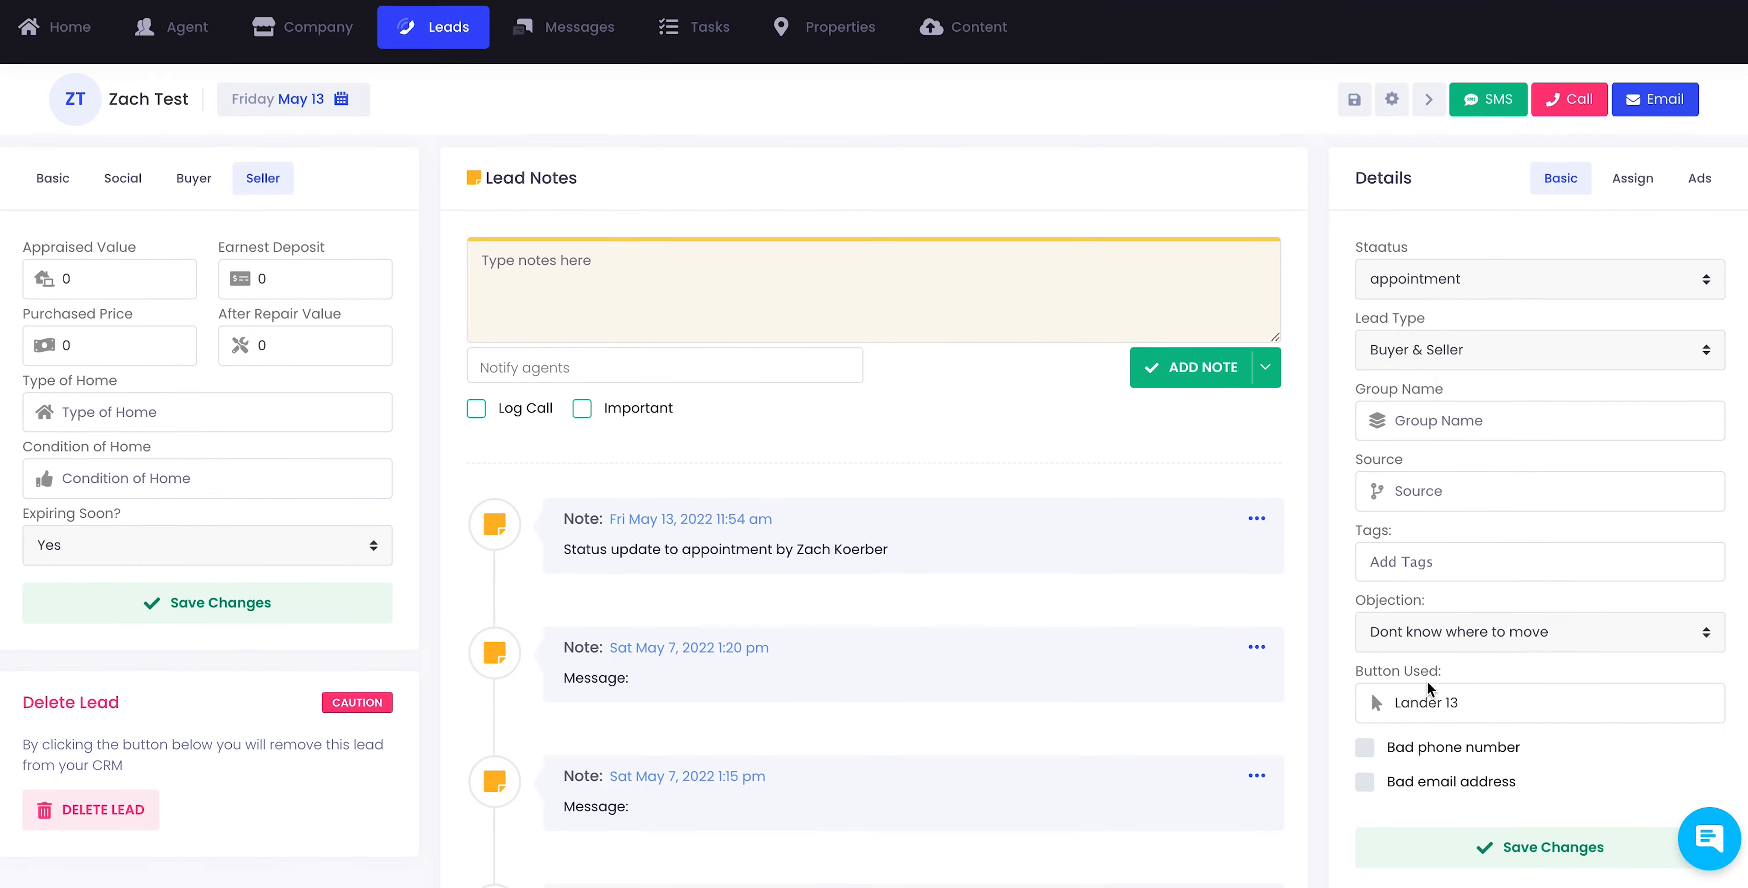
pyautogui.scroll(1, 1428, 681)
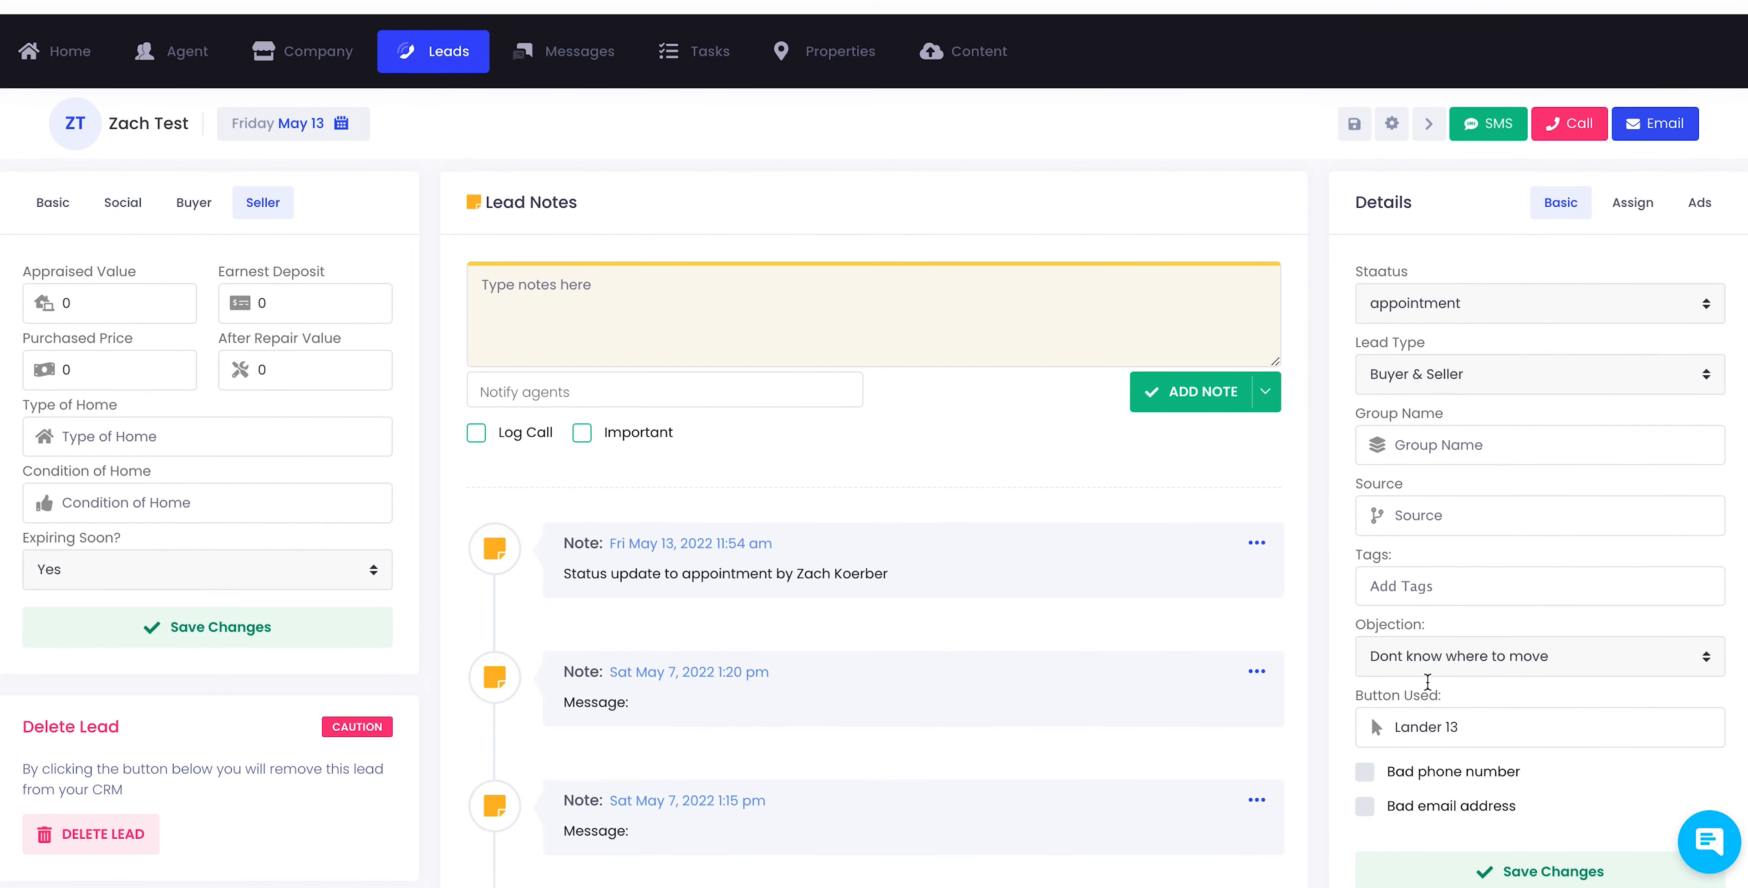
# Review the lead's agent assignment and ad tracking details, and look through the existing lead notes.
pyautogui.click(1632, 199)
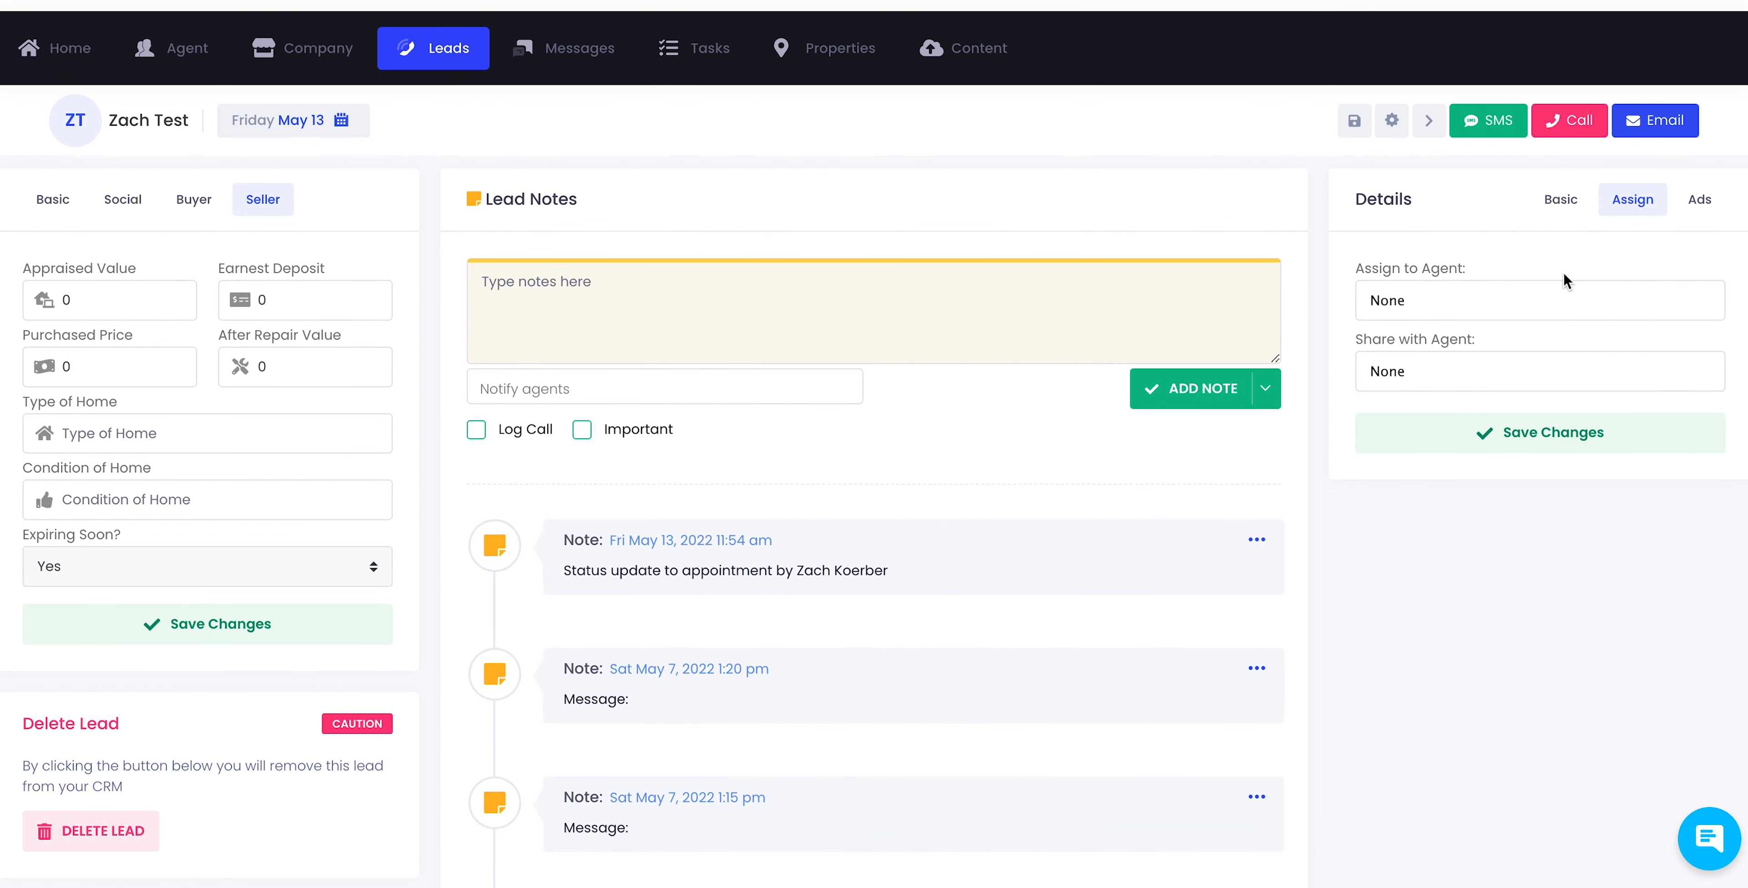
pyautogui.click(1694, 202)
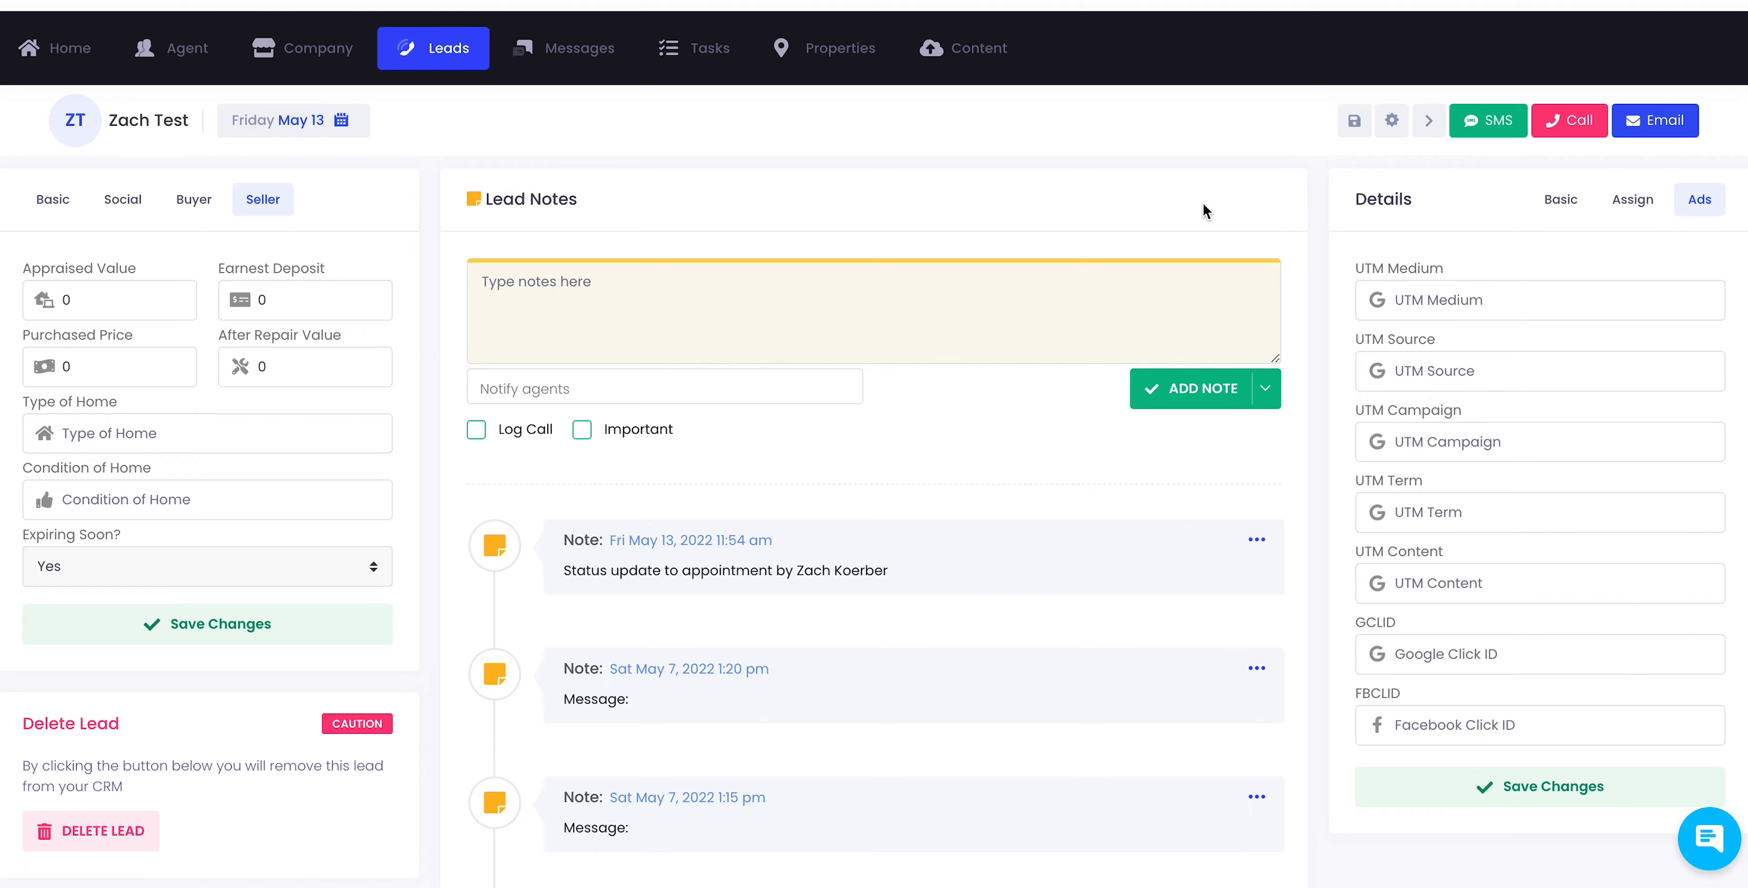
pyautogui.scroll(-3, 1202, 202)
pyautogui.scroll(-5, 1006, 529)
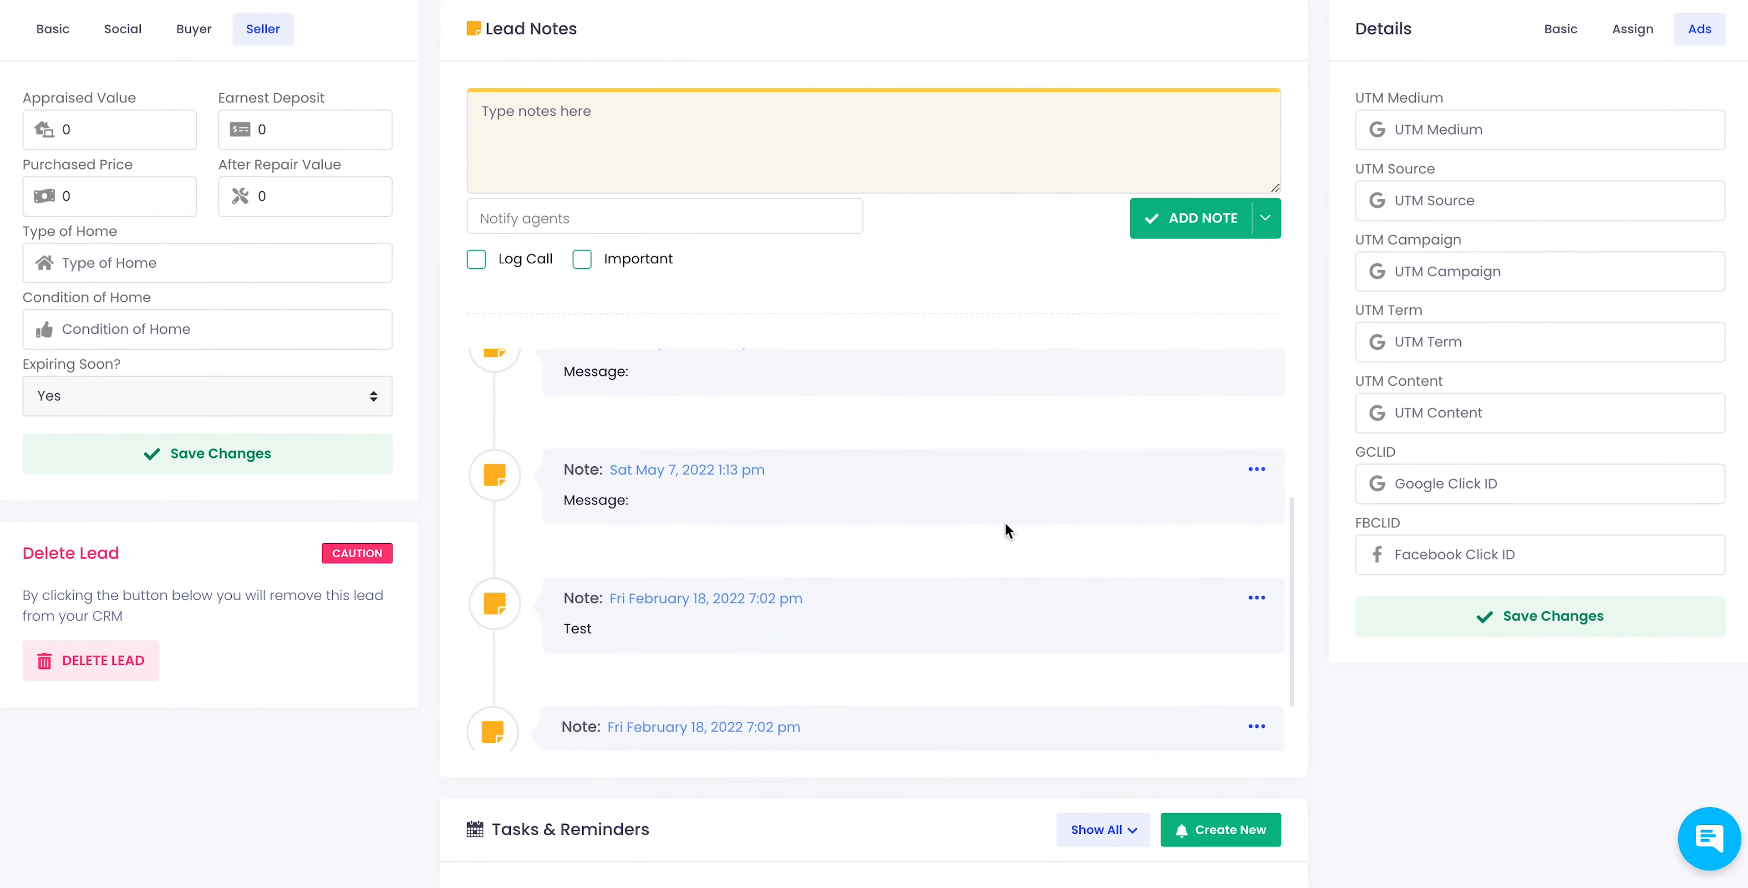
pyautogui.scroll(10, 1005, 529)
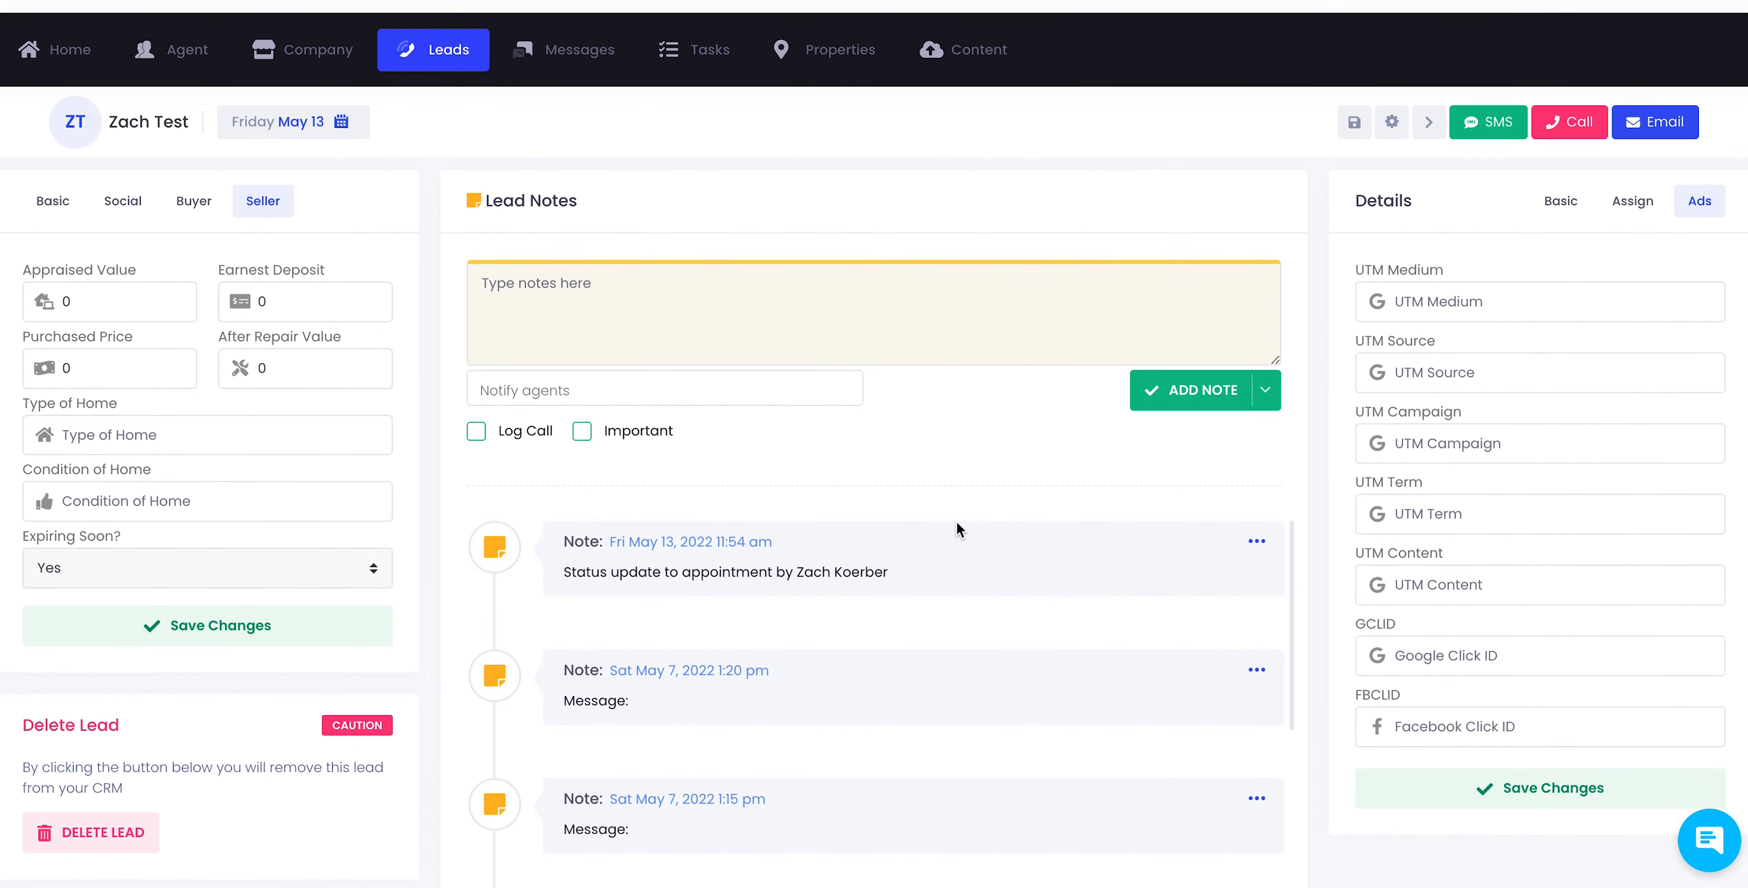
# Write the lead note "Call went well. Looking to list next month.", mark it Log Call and Important, and save it with a new reminder.
pyautogui.click(570, 305)
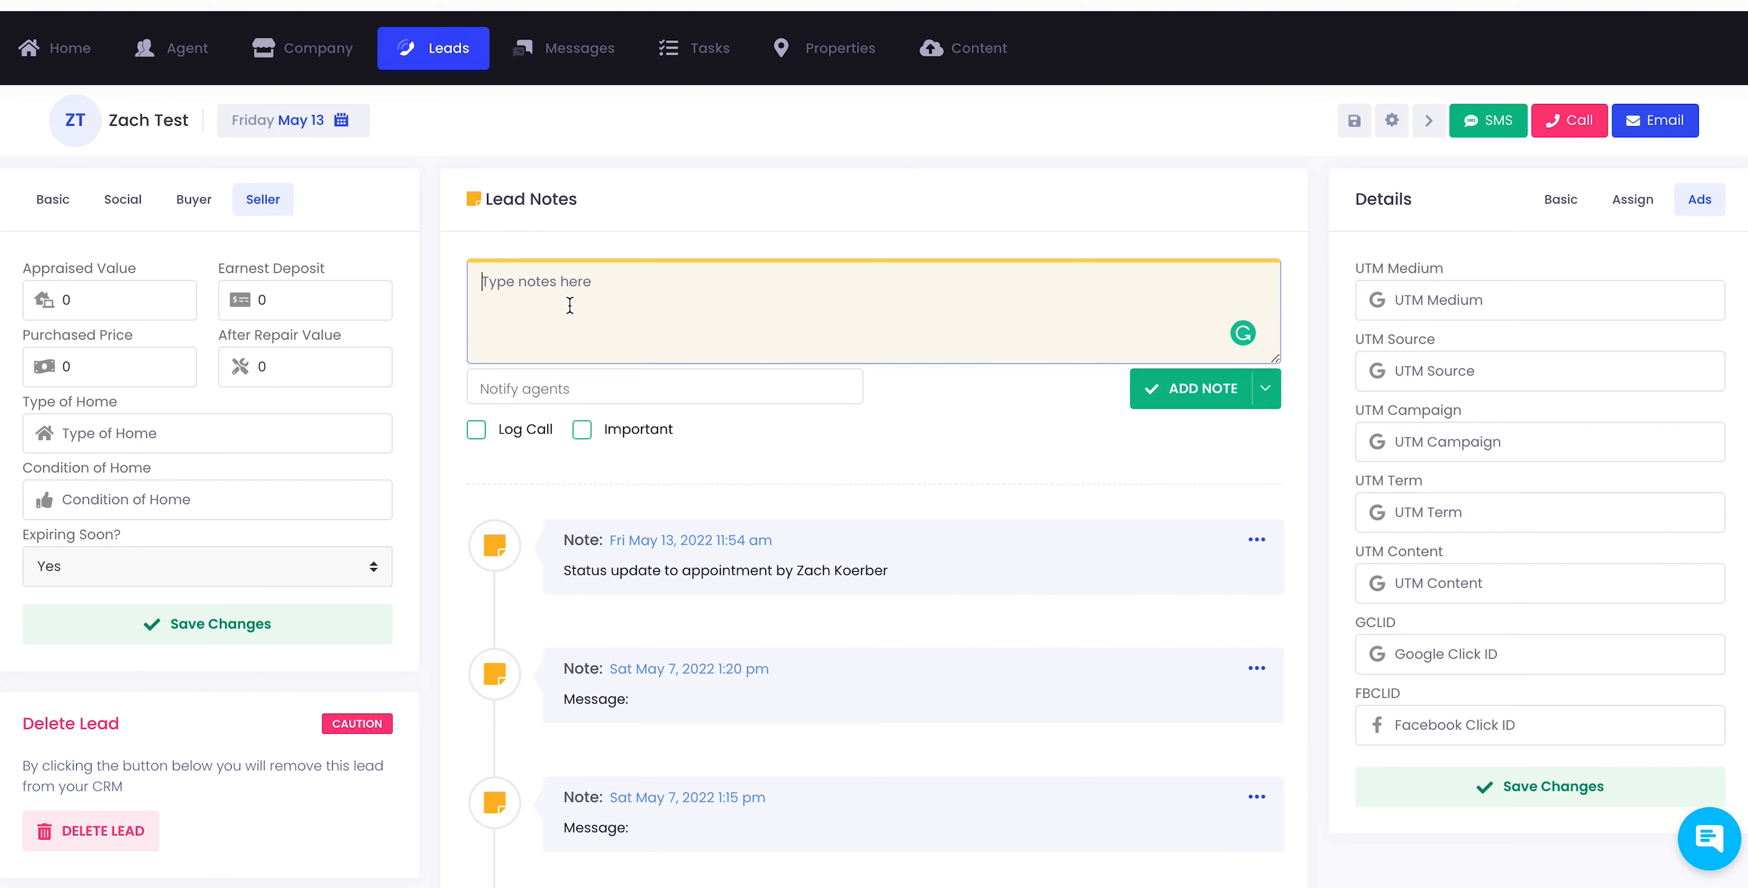
pyautogui.write('Call went well. Looking to ')
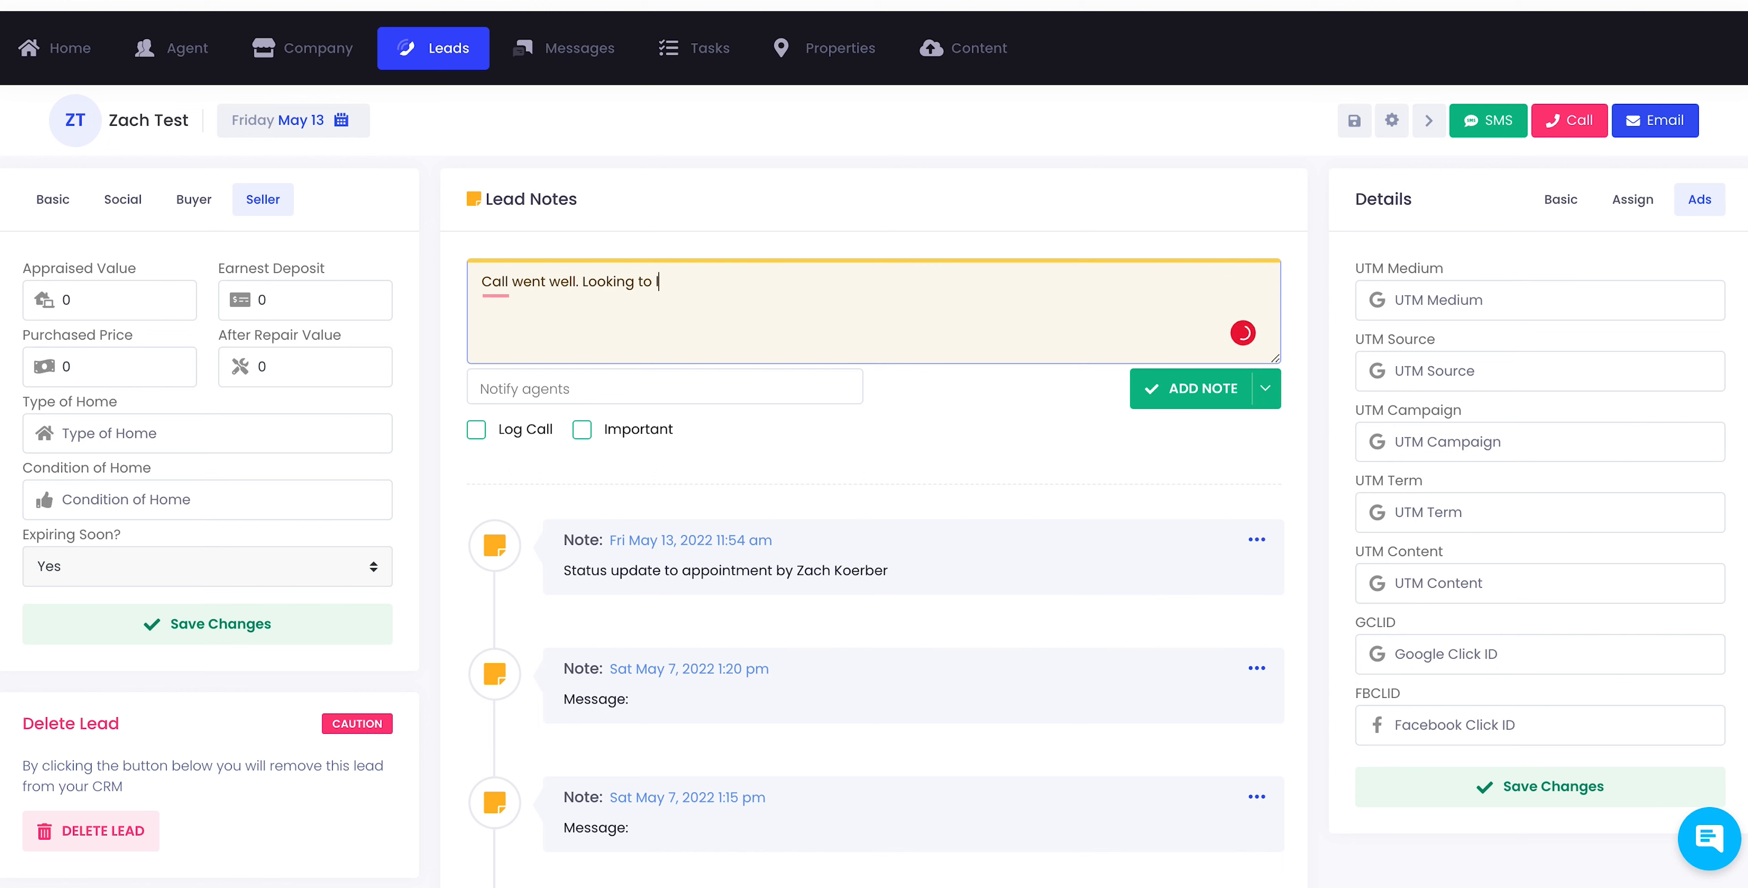
pyautogui.write('list next month.')
pyautogui.click(478, 432)
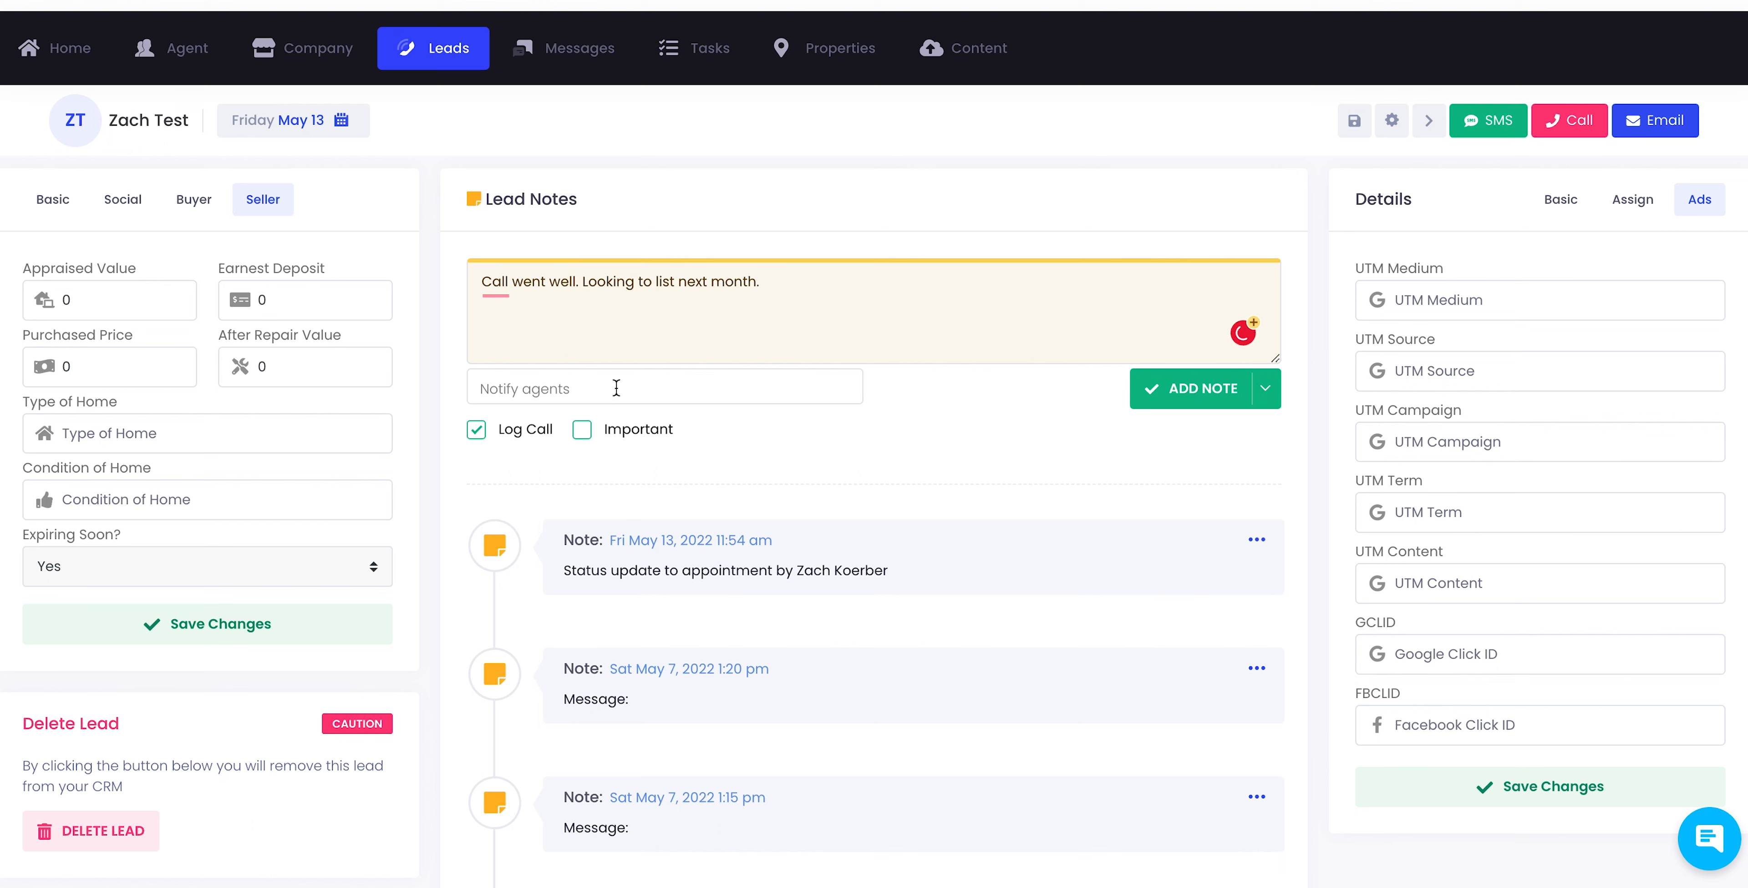
pyautogui.click(583, 433)
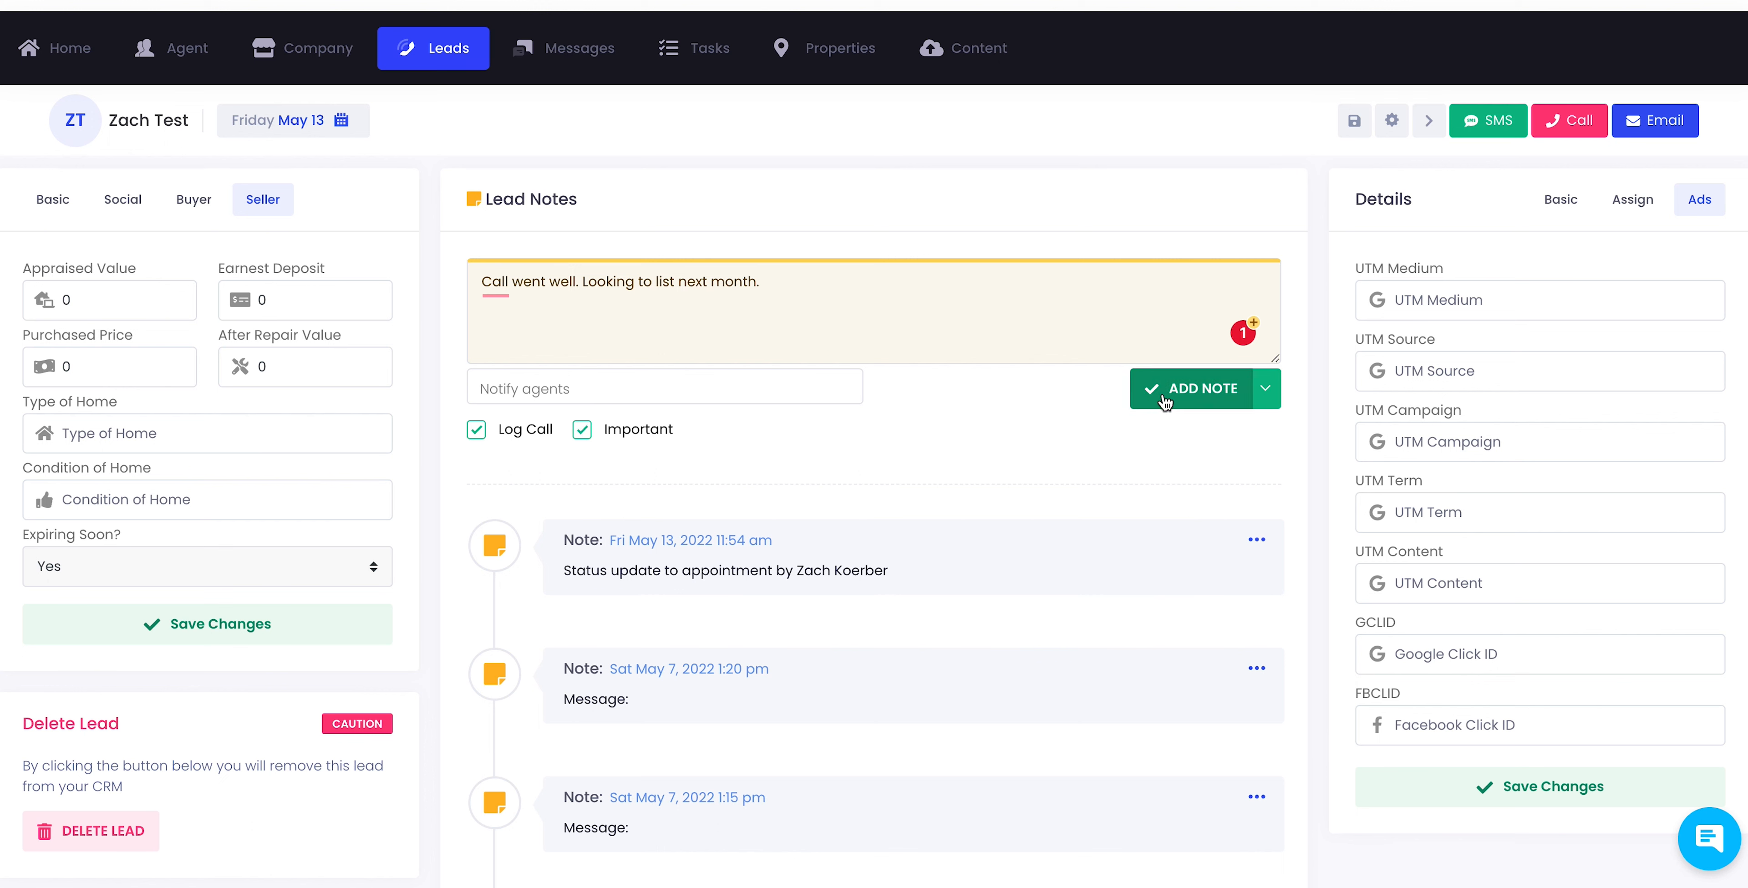
pyautogui.click(1266, 388)
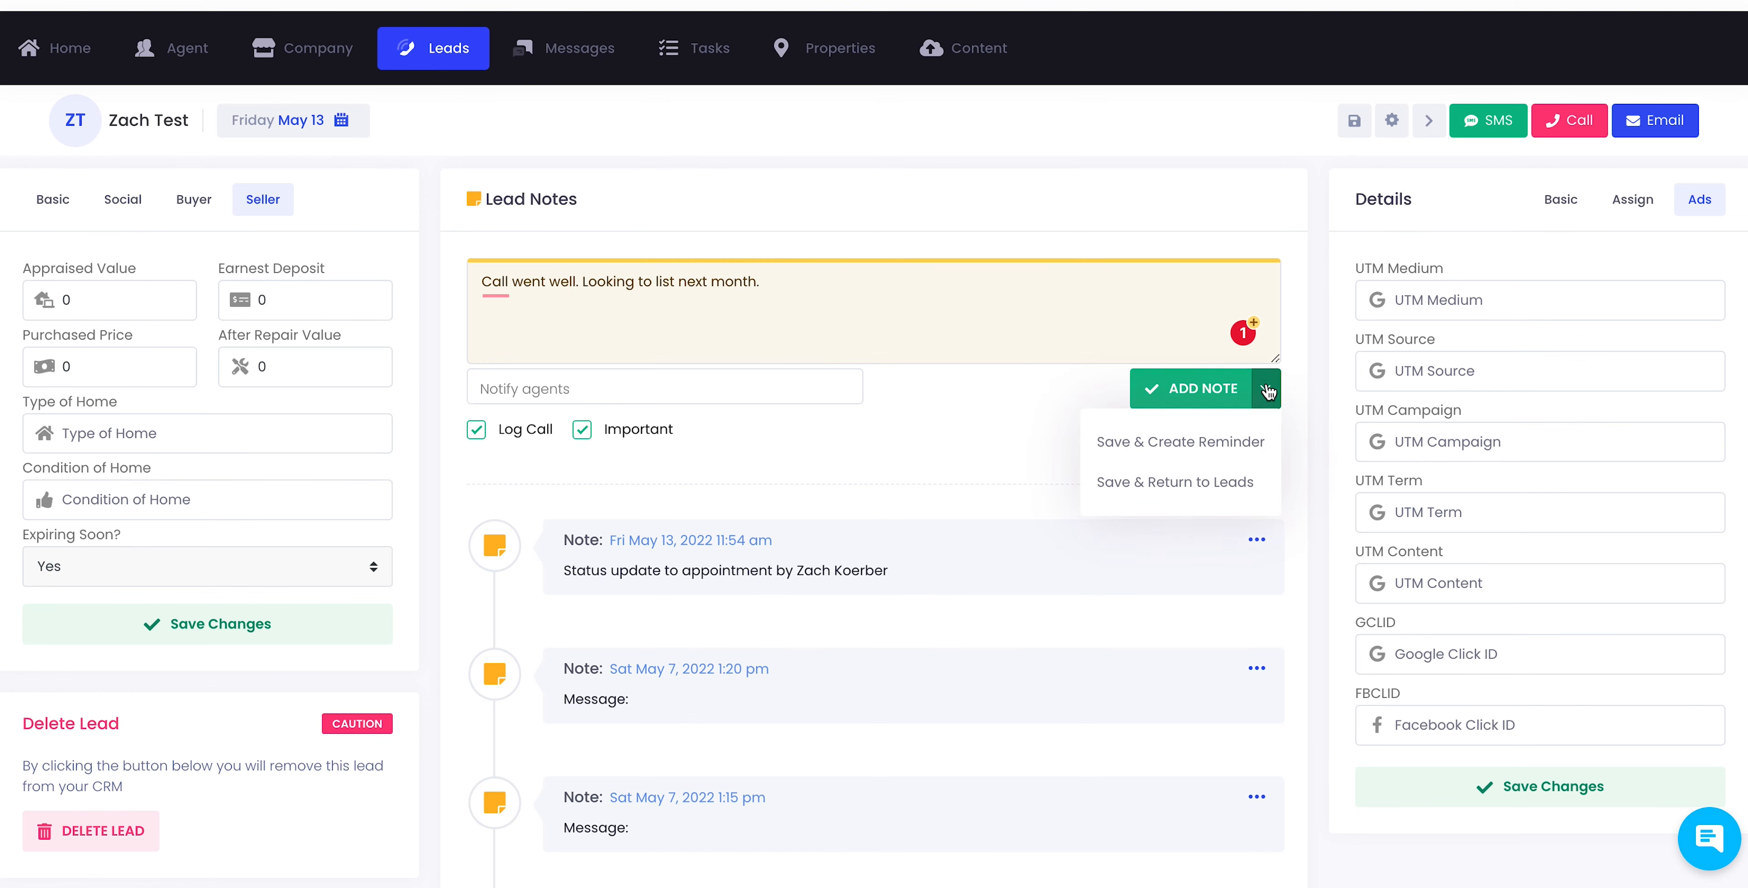
pyautogui.click(1226, 453)
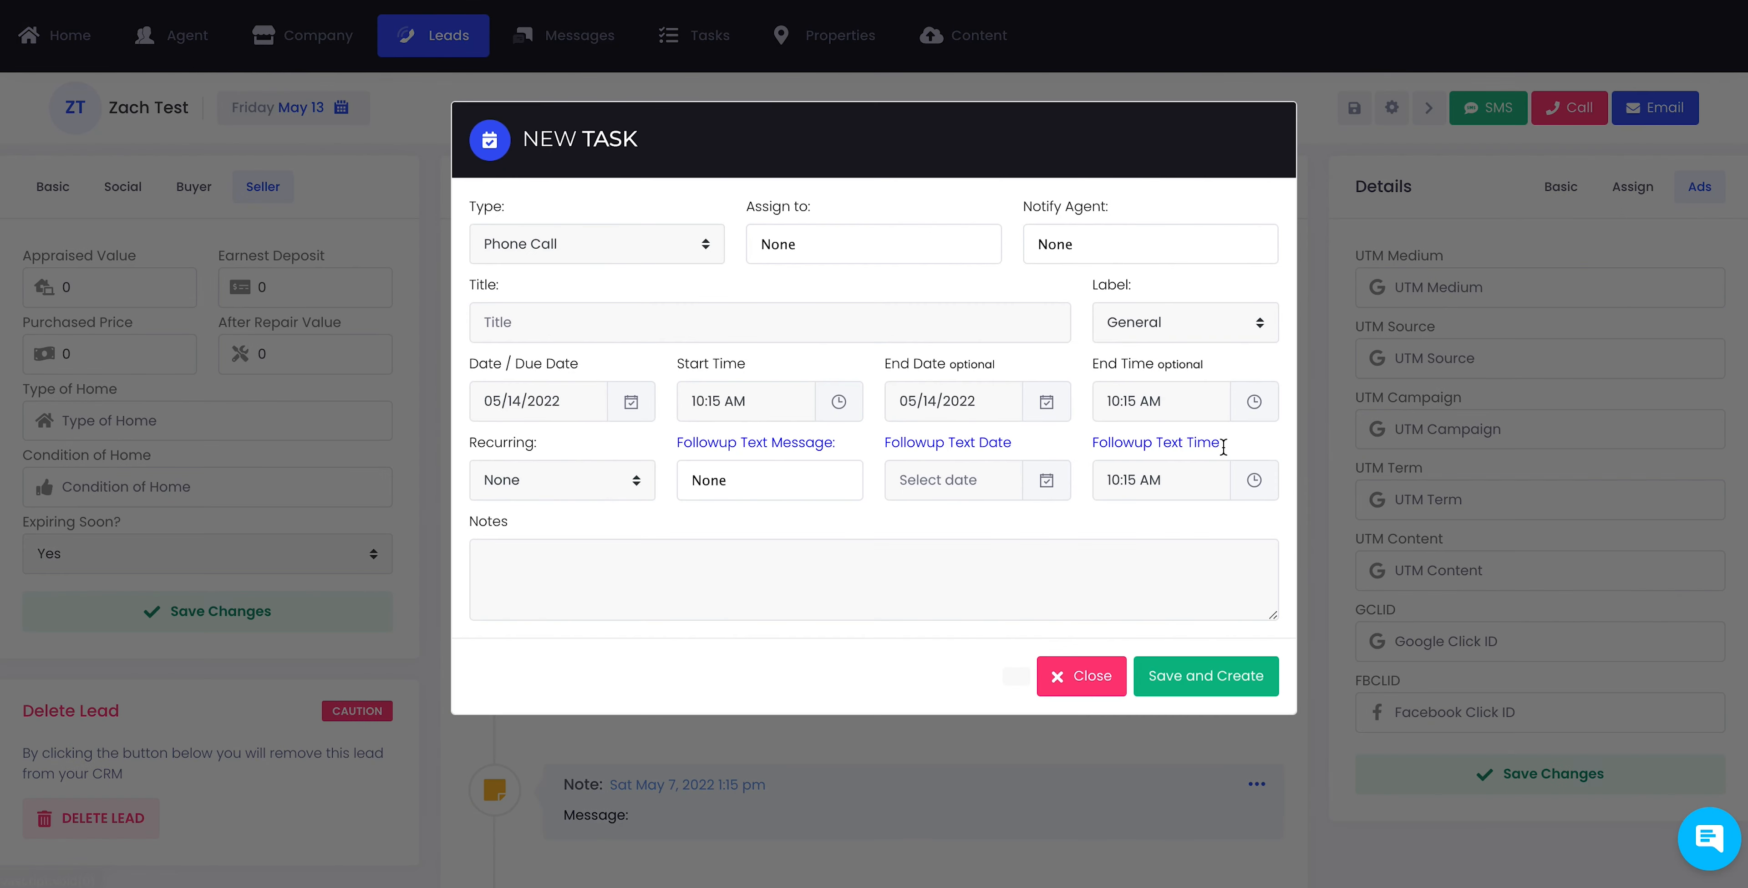
# Set the new task's type to Zoom Call and title it "Tell them the next steps in the selling process", correcting the misspelled word.
pyautogui.click(596, 247)
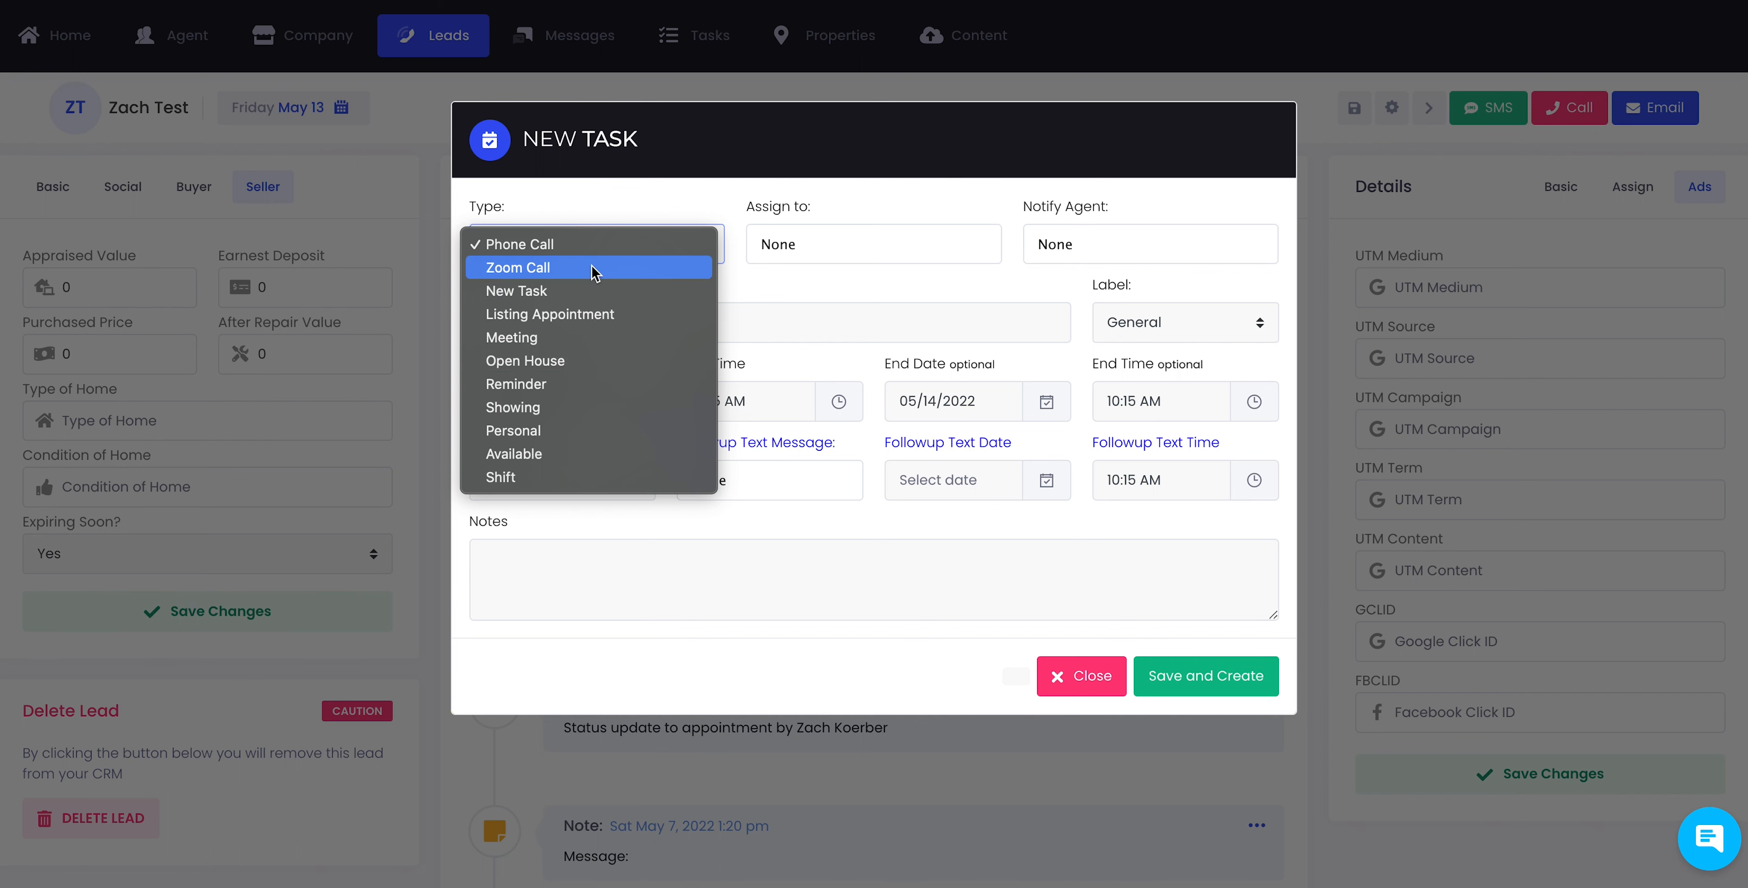
pyautogui.click(574, 270)
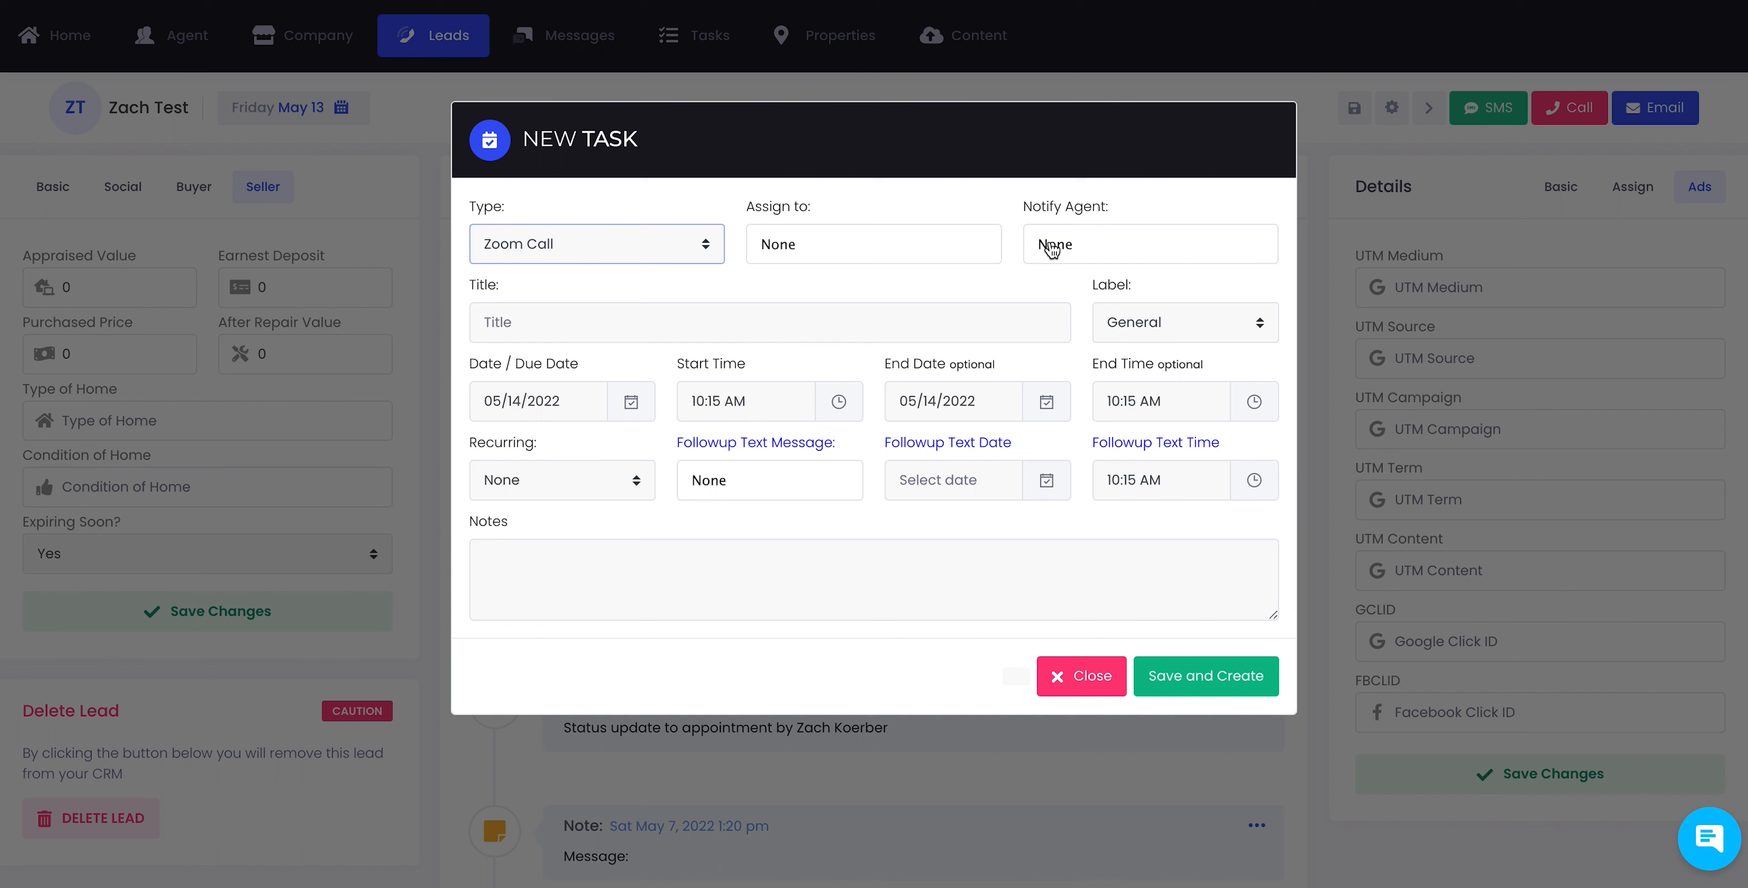
pyautogui.click(679, 321)
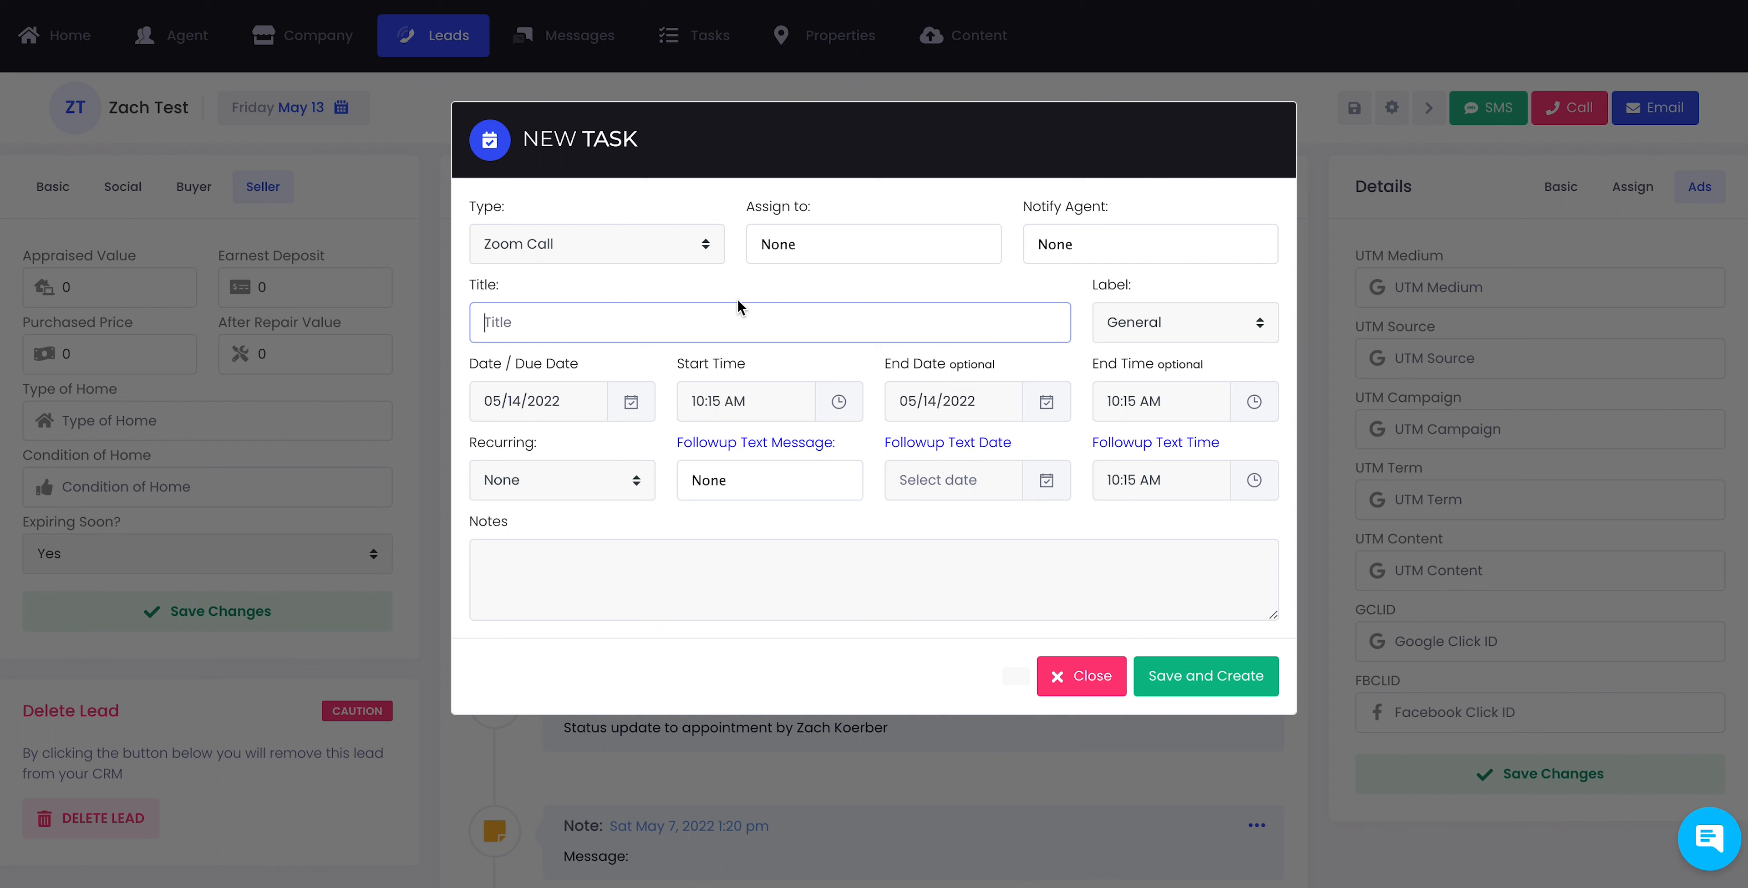
pyautogui.write('Tell them the next steps in the')
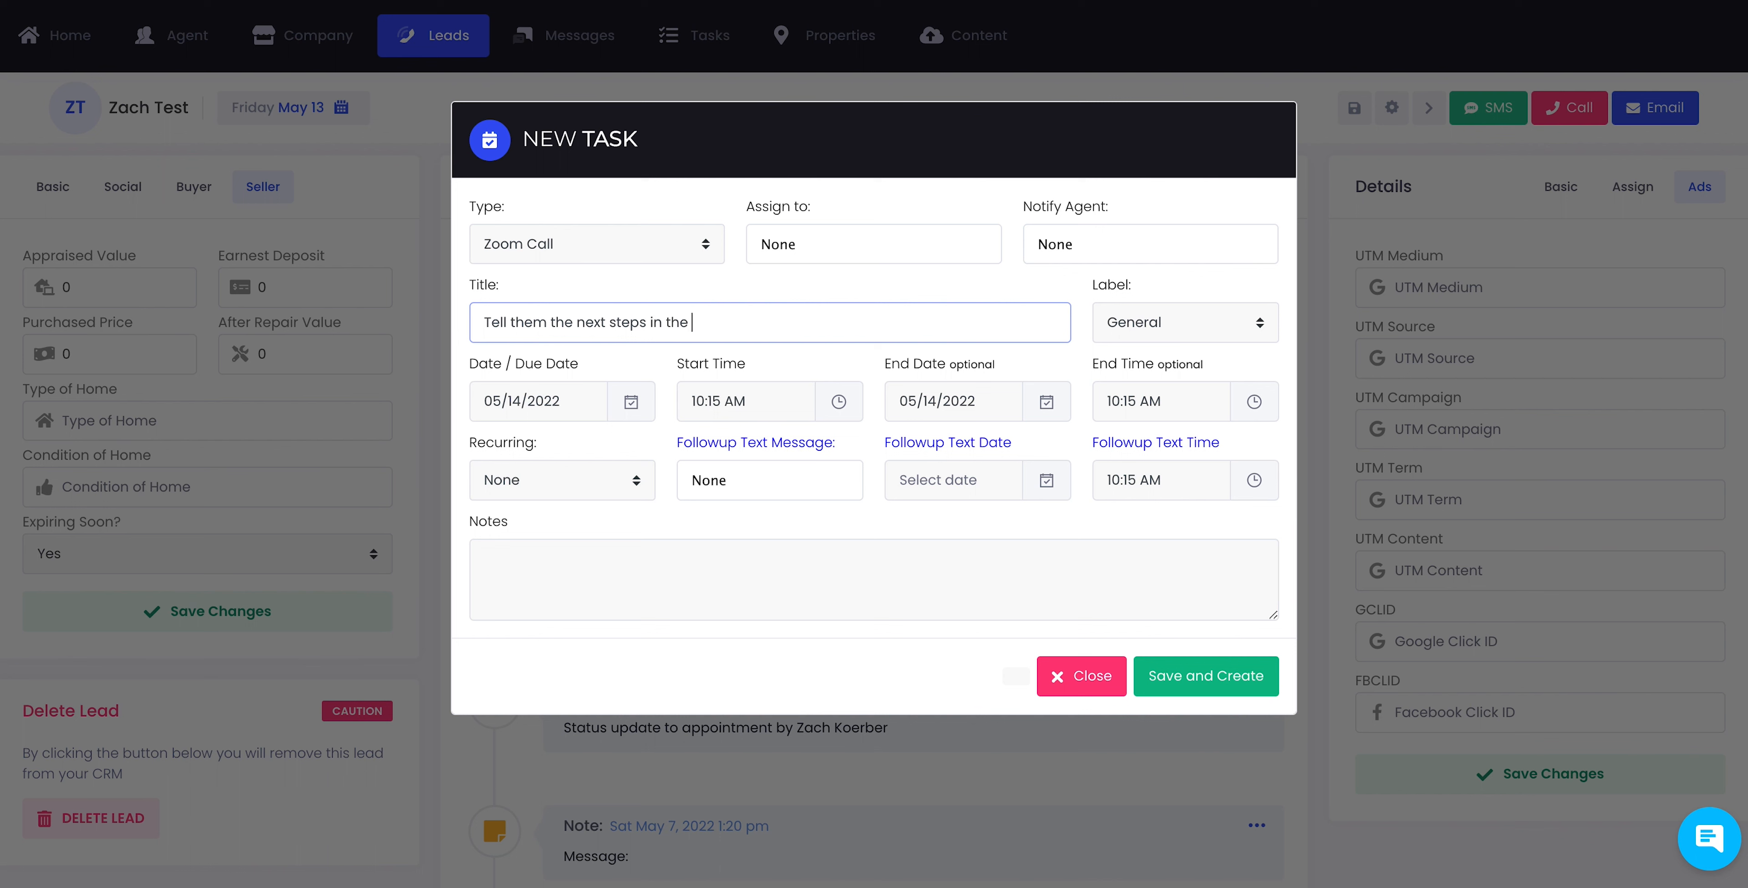
pyautogui.write(' sellig process')
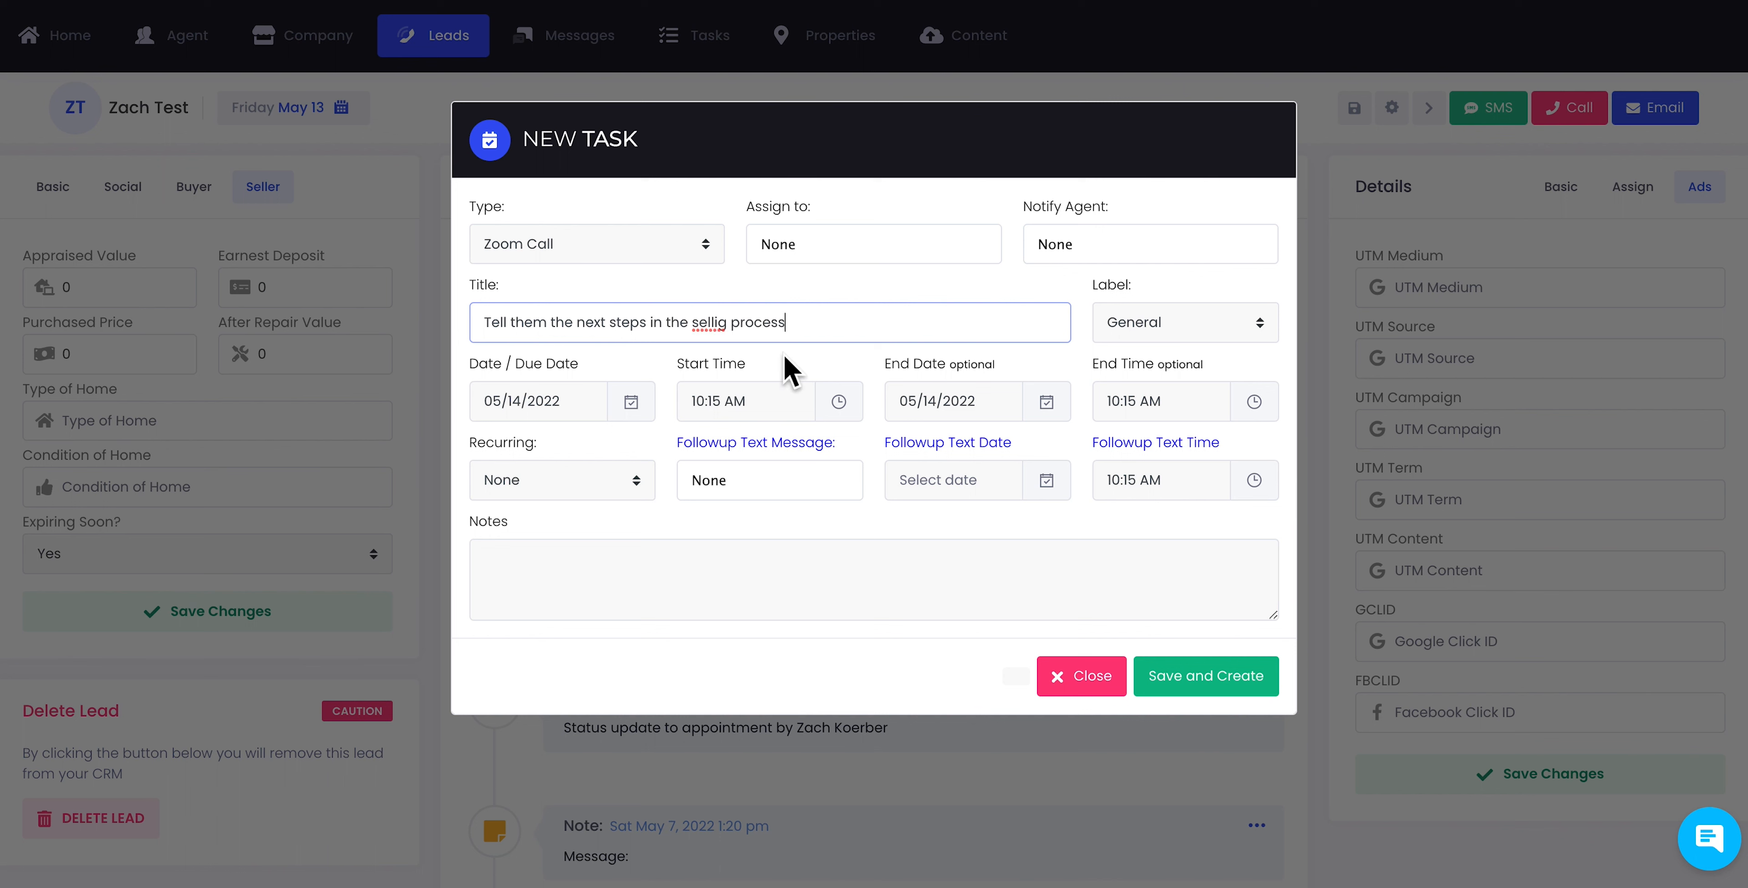
pyautogui.rightClick(707, 321)
pyautogui.click(733, 337)
# Set the new task's due date to 06/01/2022.
pyautogui.click(569, 414)
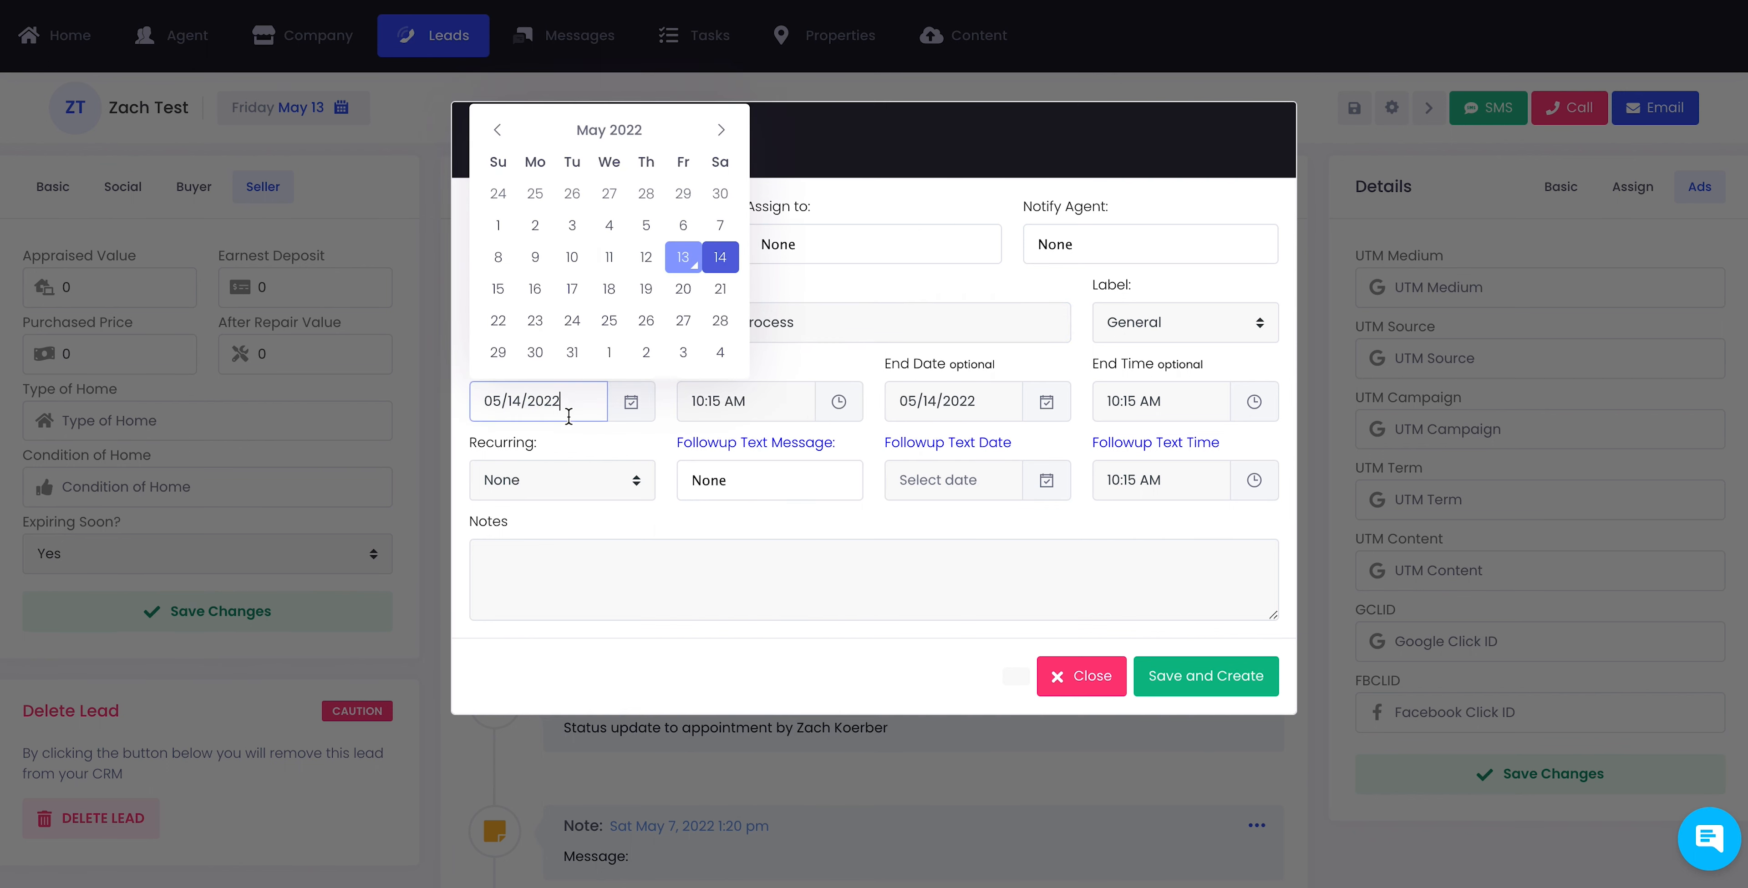
pyautogui.click(722, 130)
pyautogui.click(611, 195)
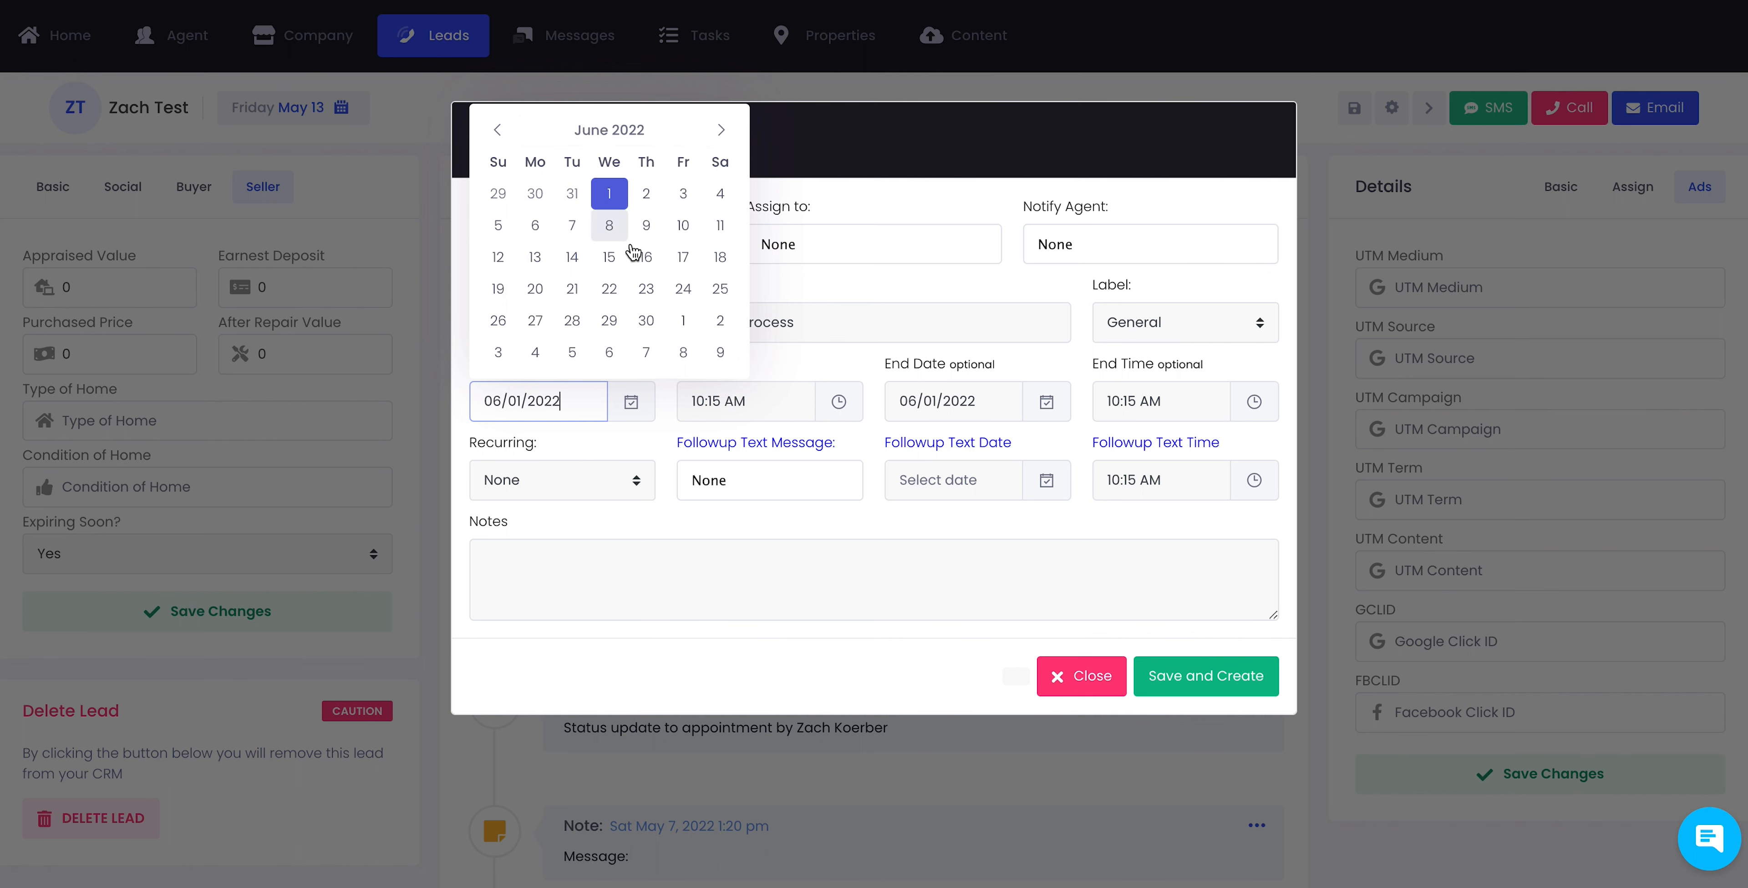
# Set the new task's label to Important.
pyautogui.click(663, 437)
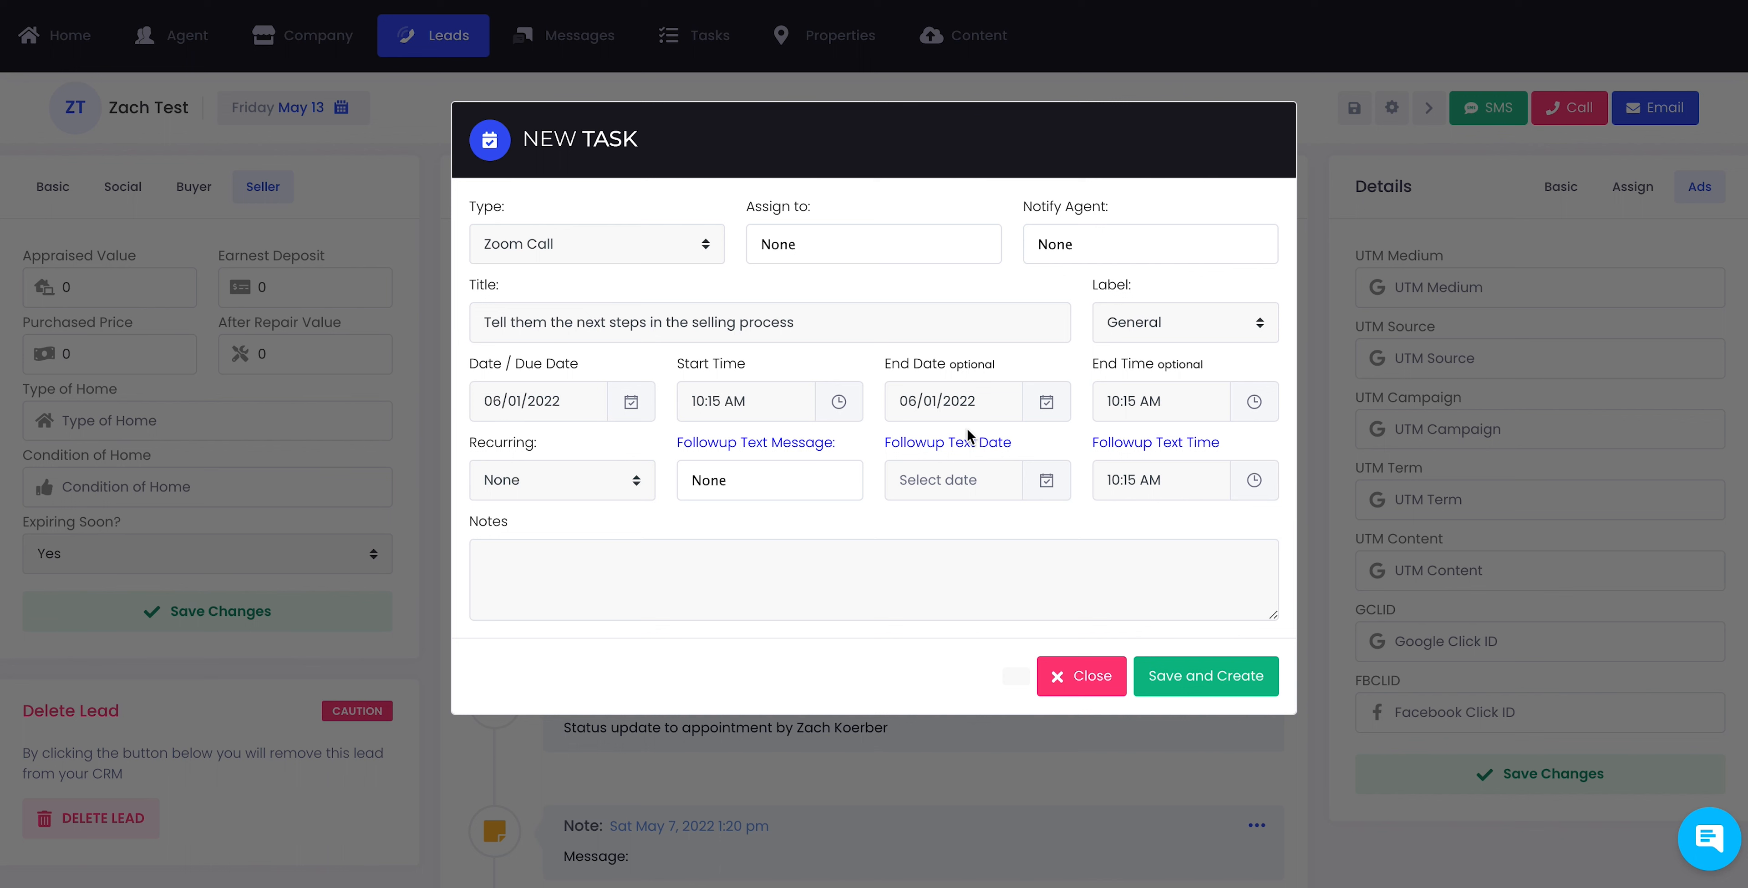
pyautogui.click(1171, 322)
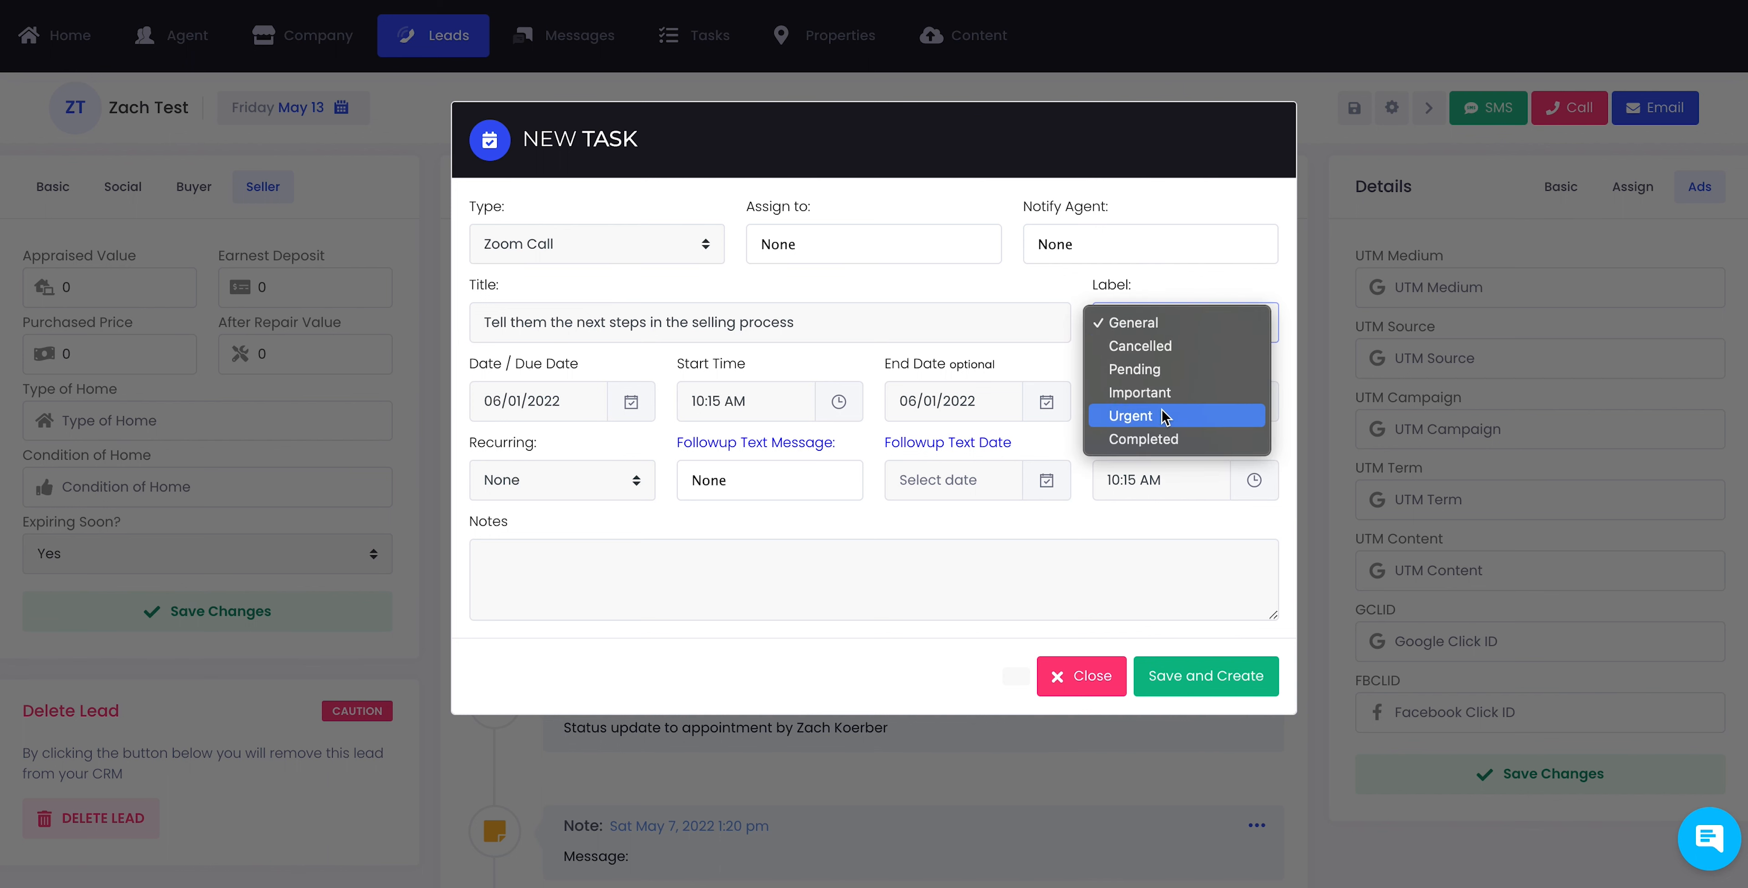
pyautogui.click(1171, 413)
pyautogui.click(1165, 336)
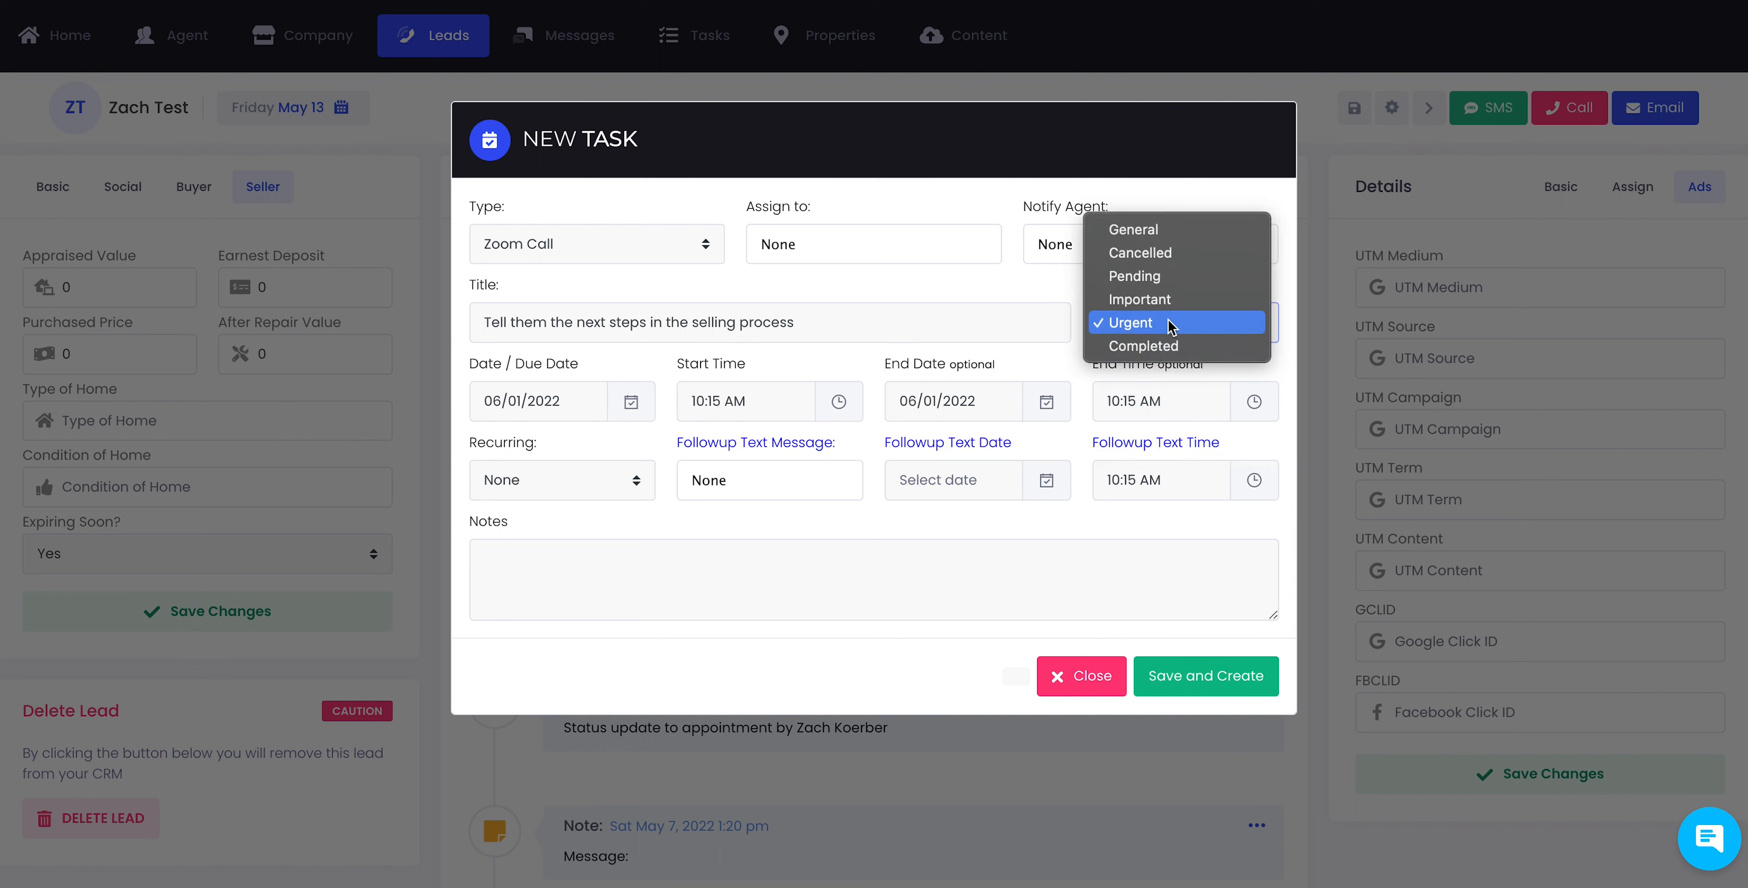
pyautogui.click(1119, 300)
pyautogui.click(1091, 289)
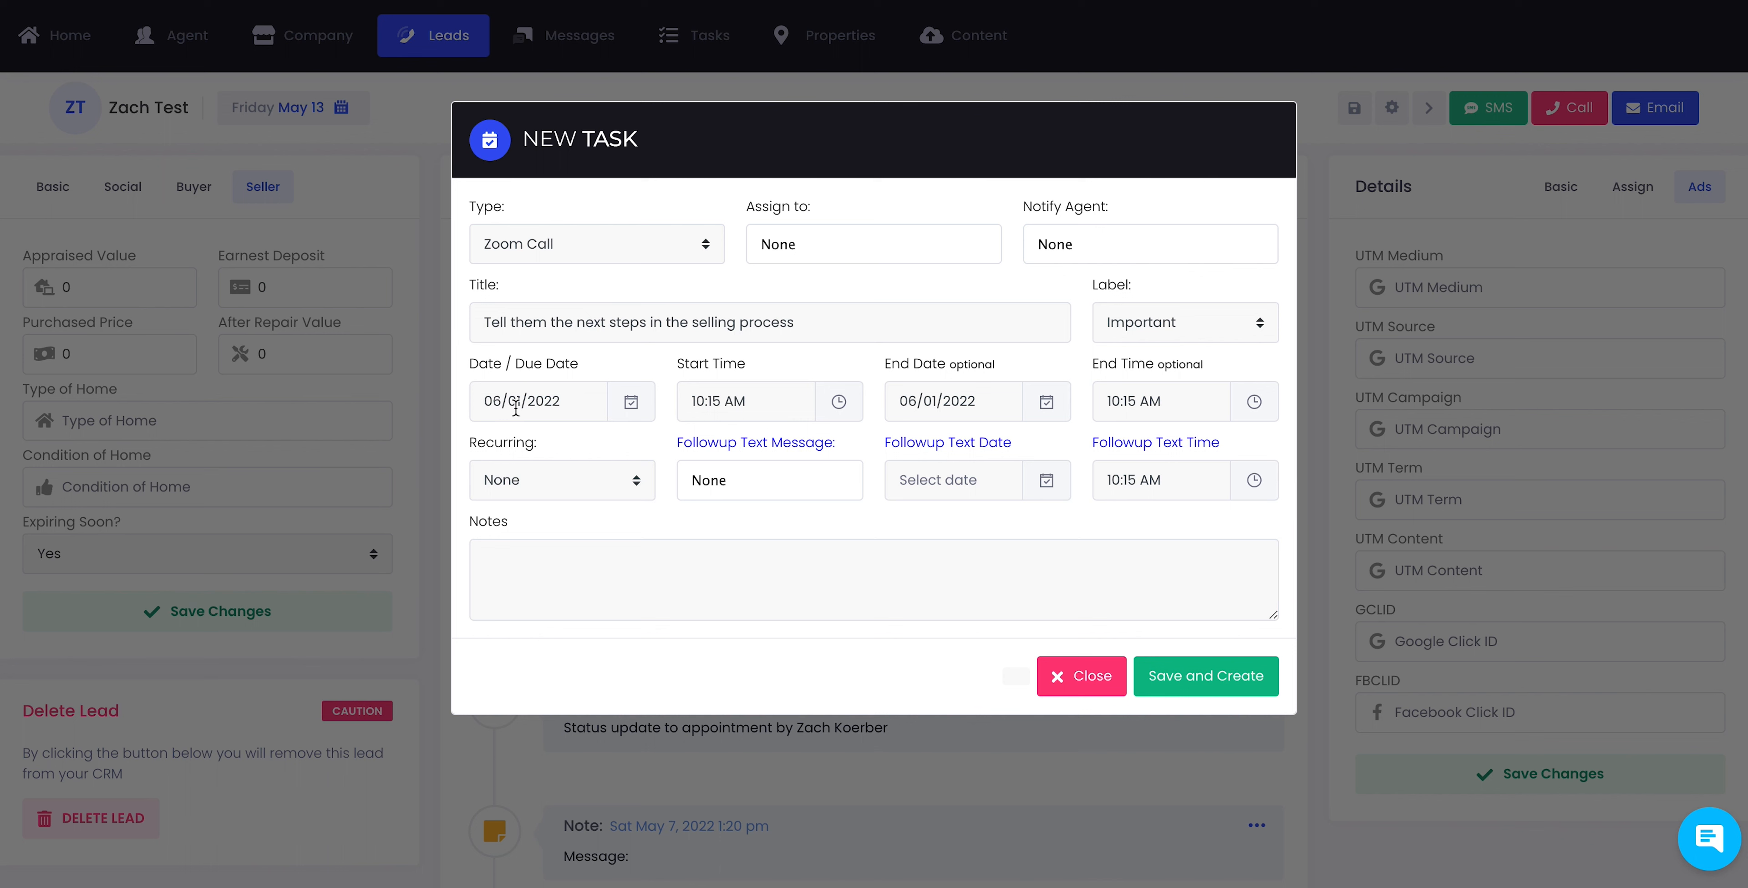
# Look through the follow-up text message templates without choosing one, and save and create the Zoom Call task.
pyautogui.click(777, 480)
pyautogui.scroll(-1, 804, 717)
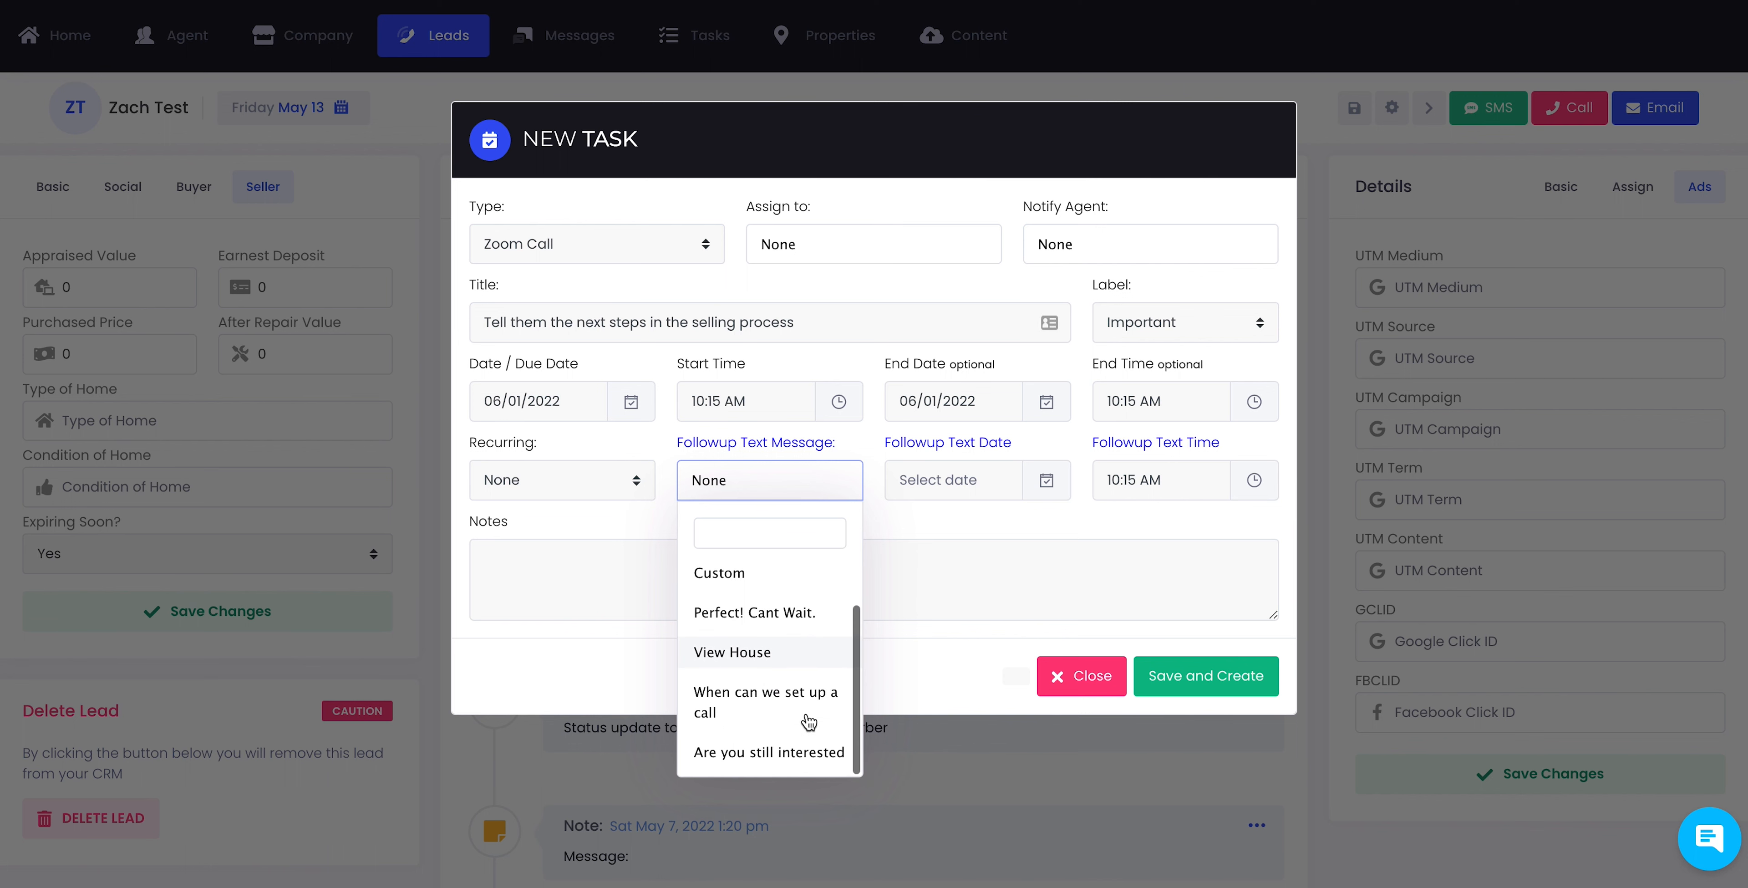
pyautogui.click(567, 530)
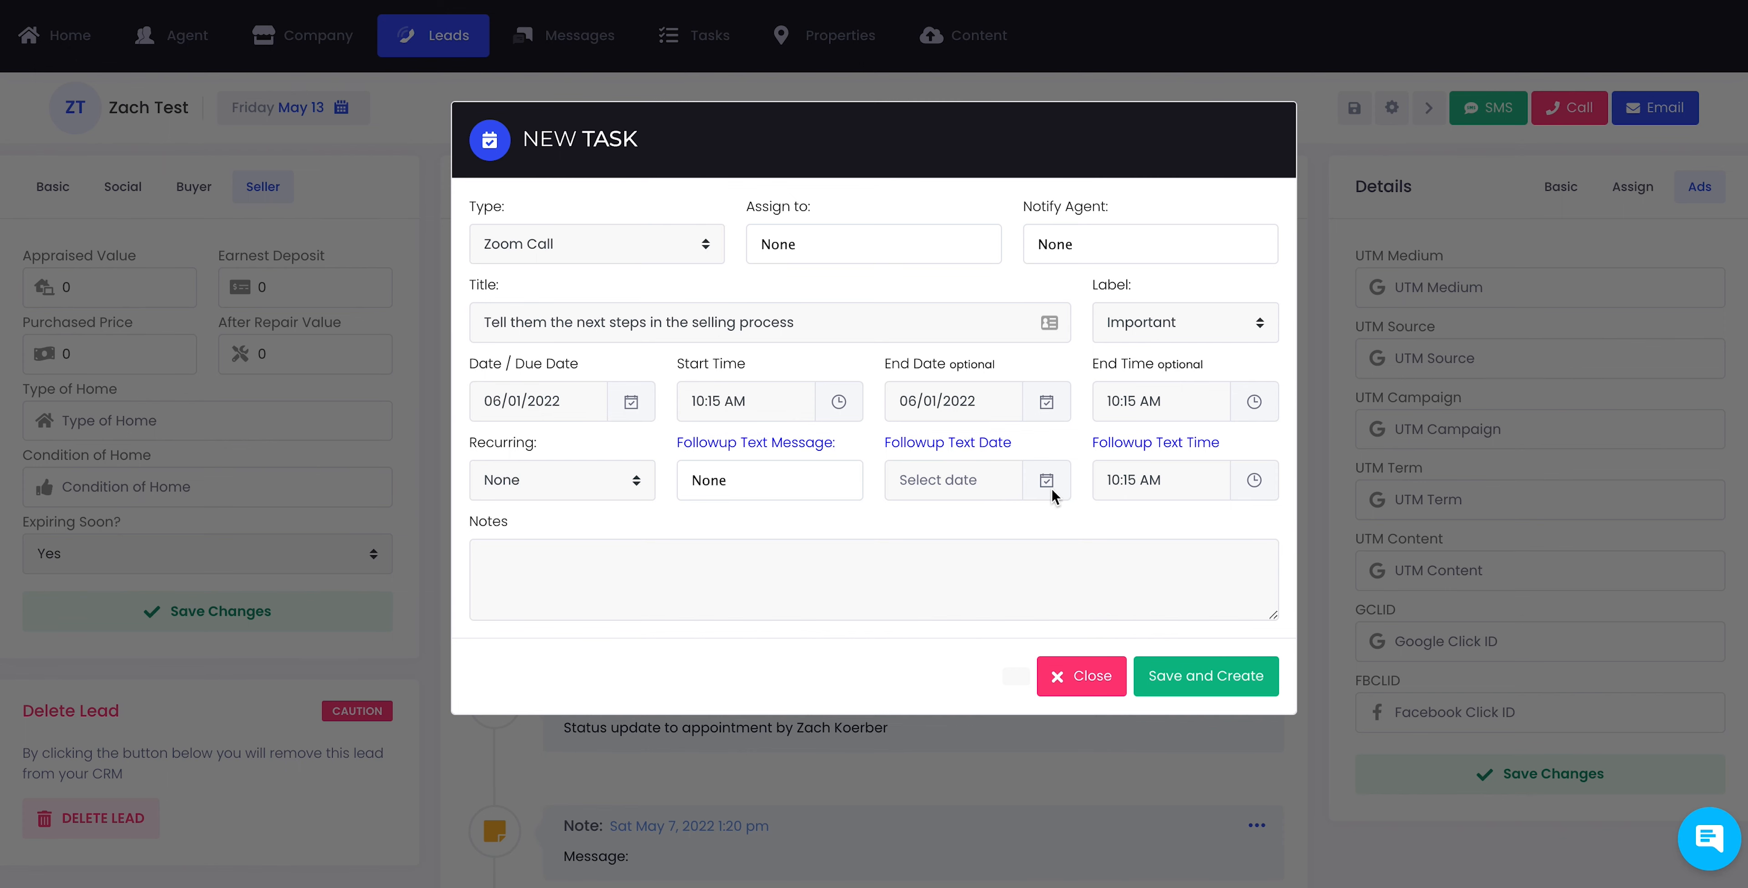
pyautogui.click(1190, 682)
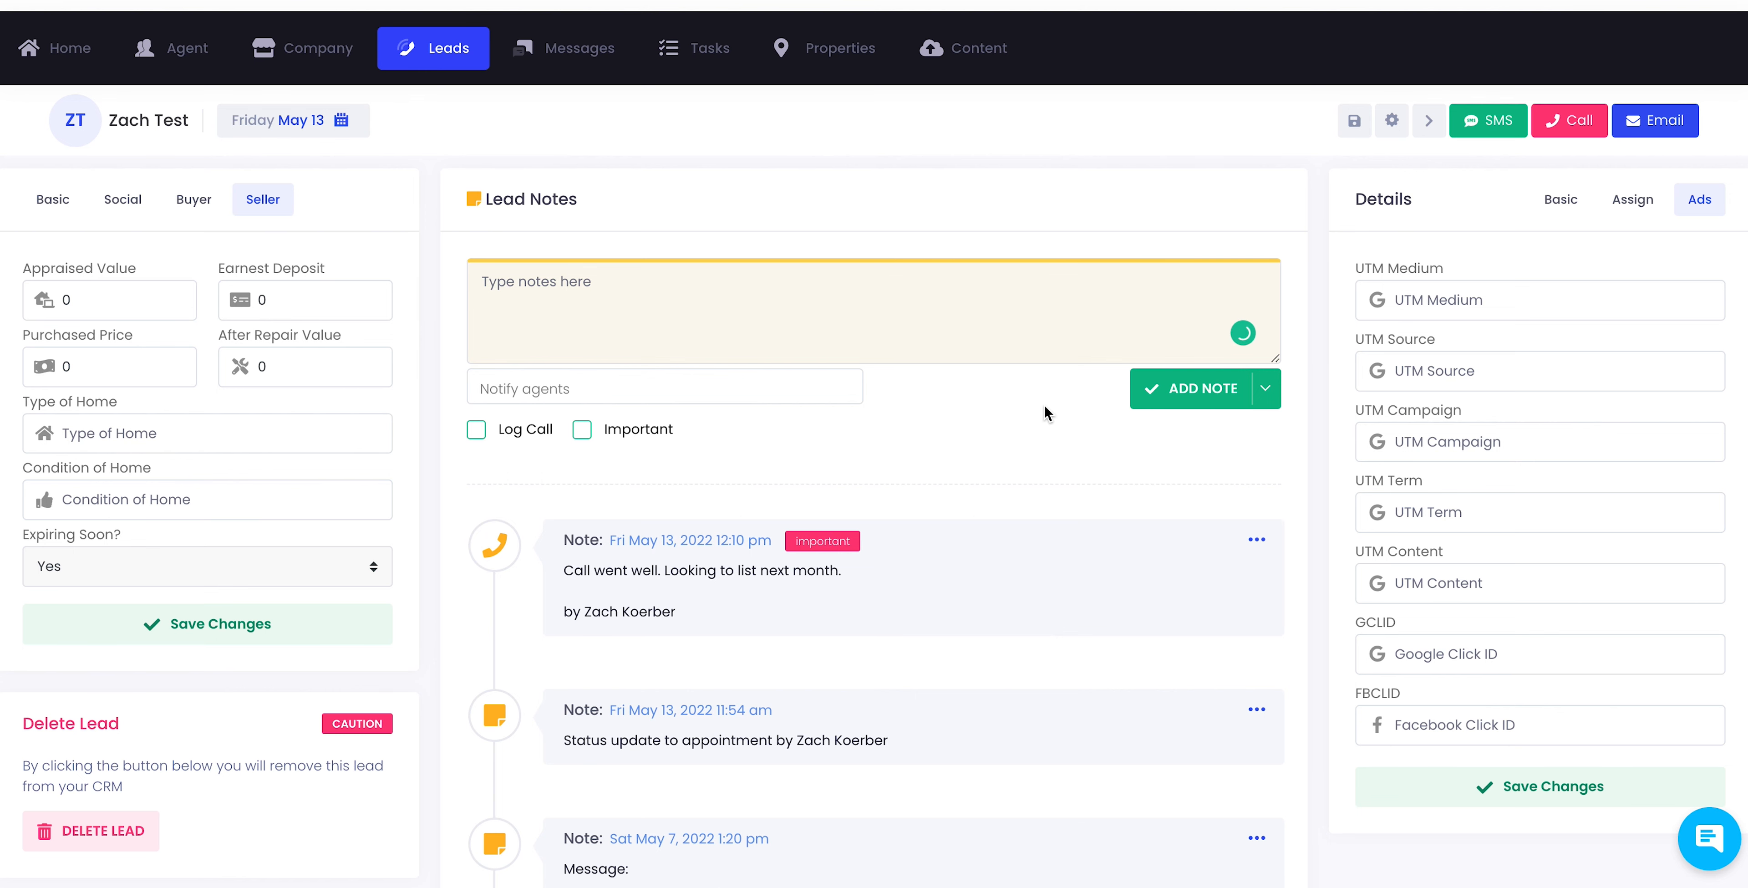
# Review the lead notes and the new Zoom task under Tasks & Reminders, including the task's available options.
pyautogui.scroll(-1, 1044, 406)
pyautogui.scroll(-2, 784, 437)
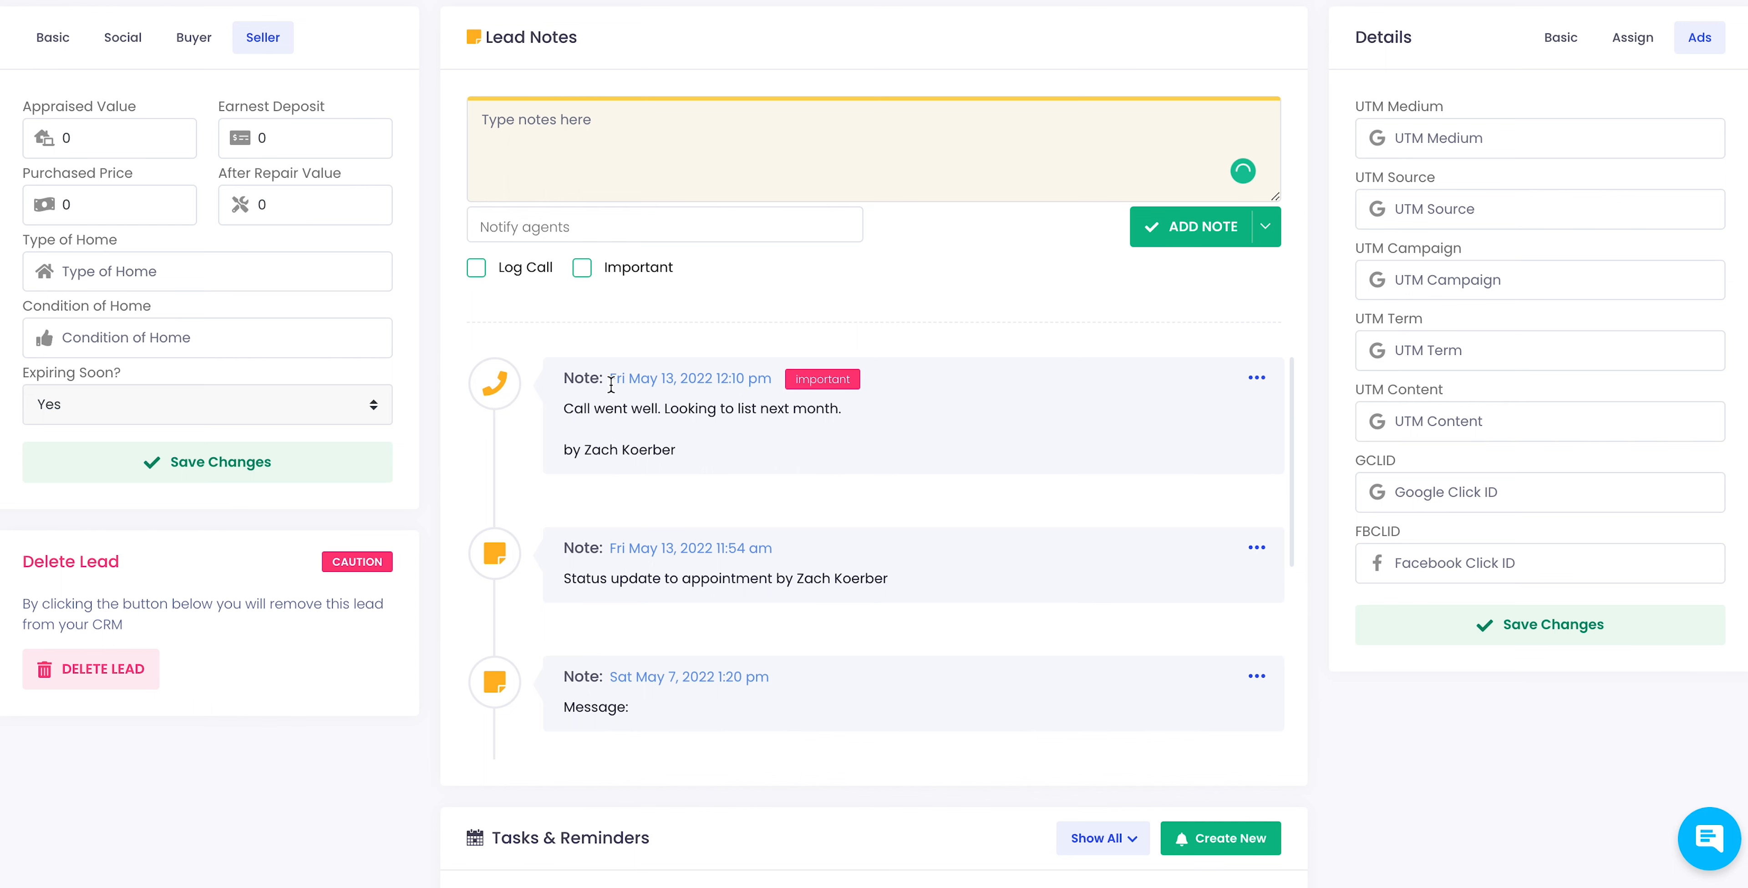
pyautogui.scroll(-5, 1041, 390)
pyautogui.scroll(-5, 1347, 525)
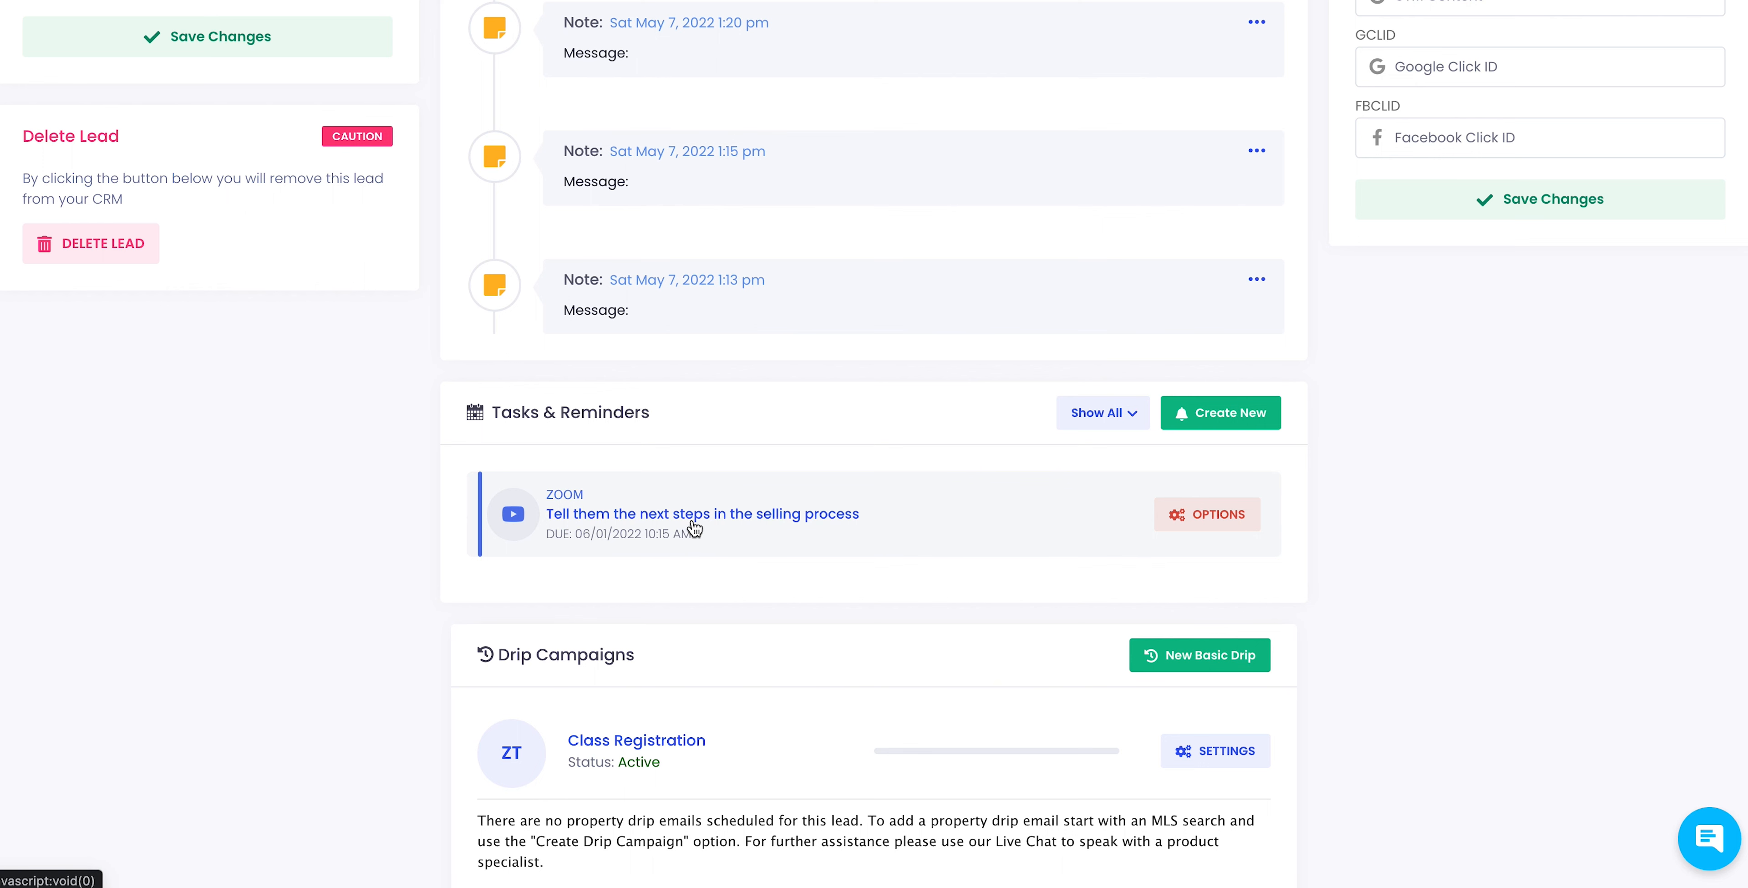
pyautogui.click(1212, 521)
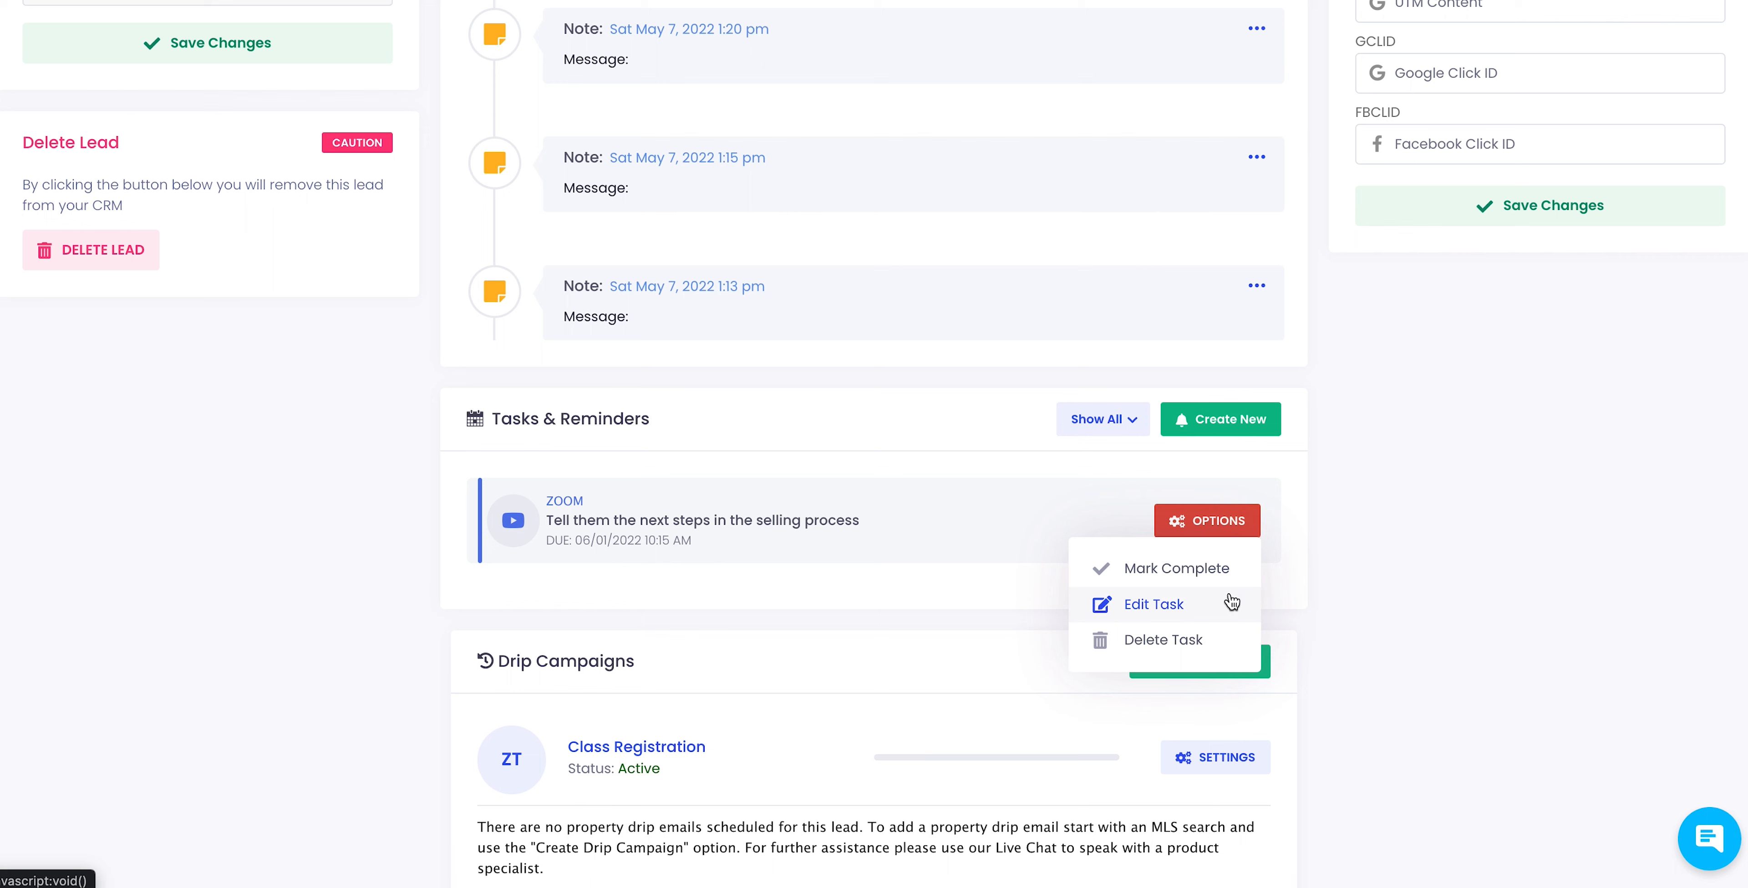
pyautogui.click(792, 500)
# Examine the lead's Drip Campaigns section, including the Class Registration campaign's status and the note about scheduled property drip emails.
pyautogui.scroll(-5, 675, 477)
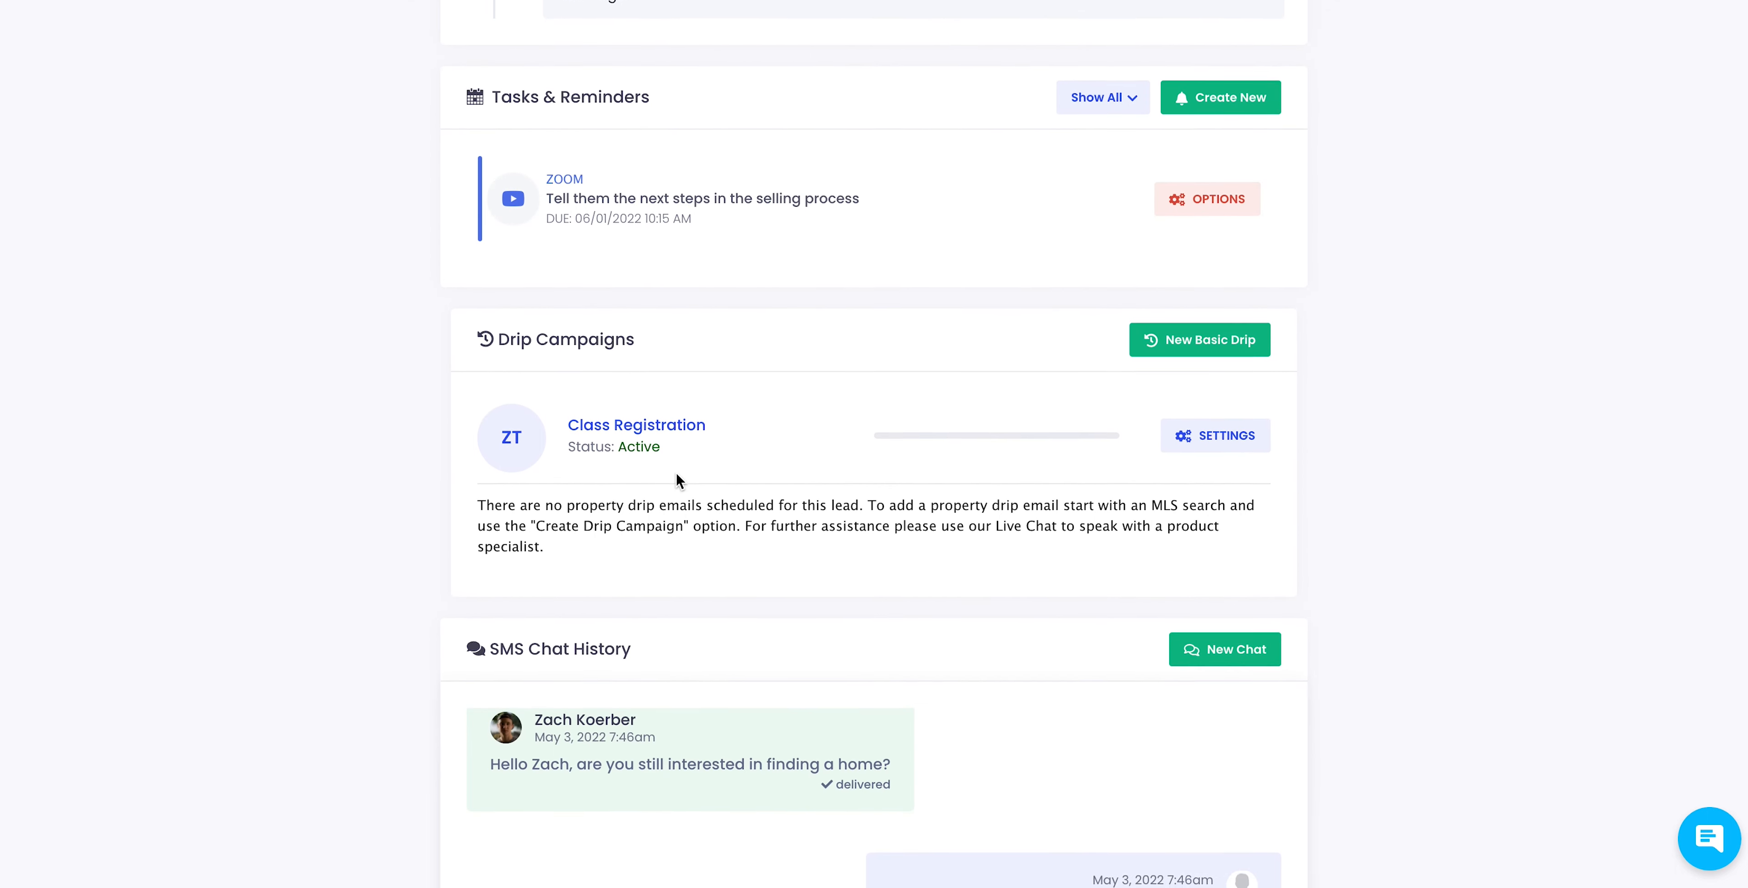
pyautogui.moveTo(490, 334); pyautogui.dragTo(661, 345)
pyautogui.click(664, 346)
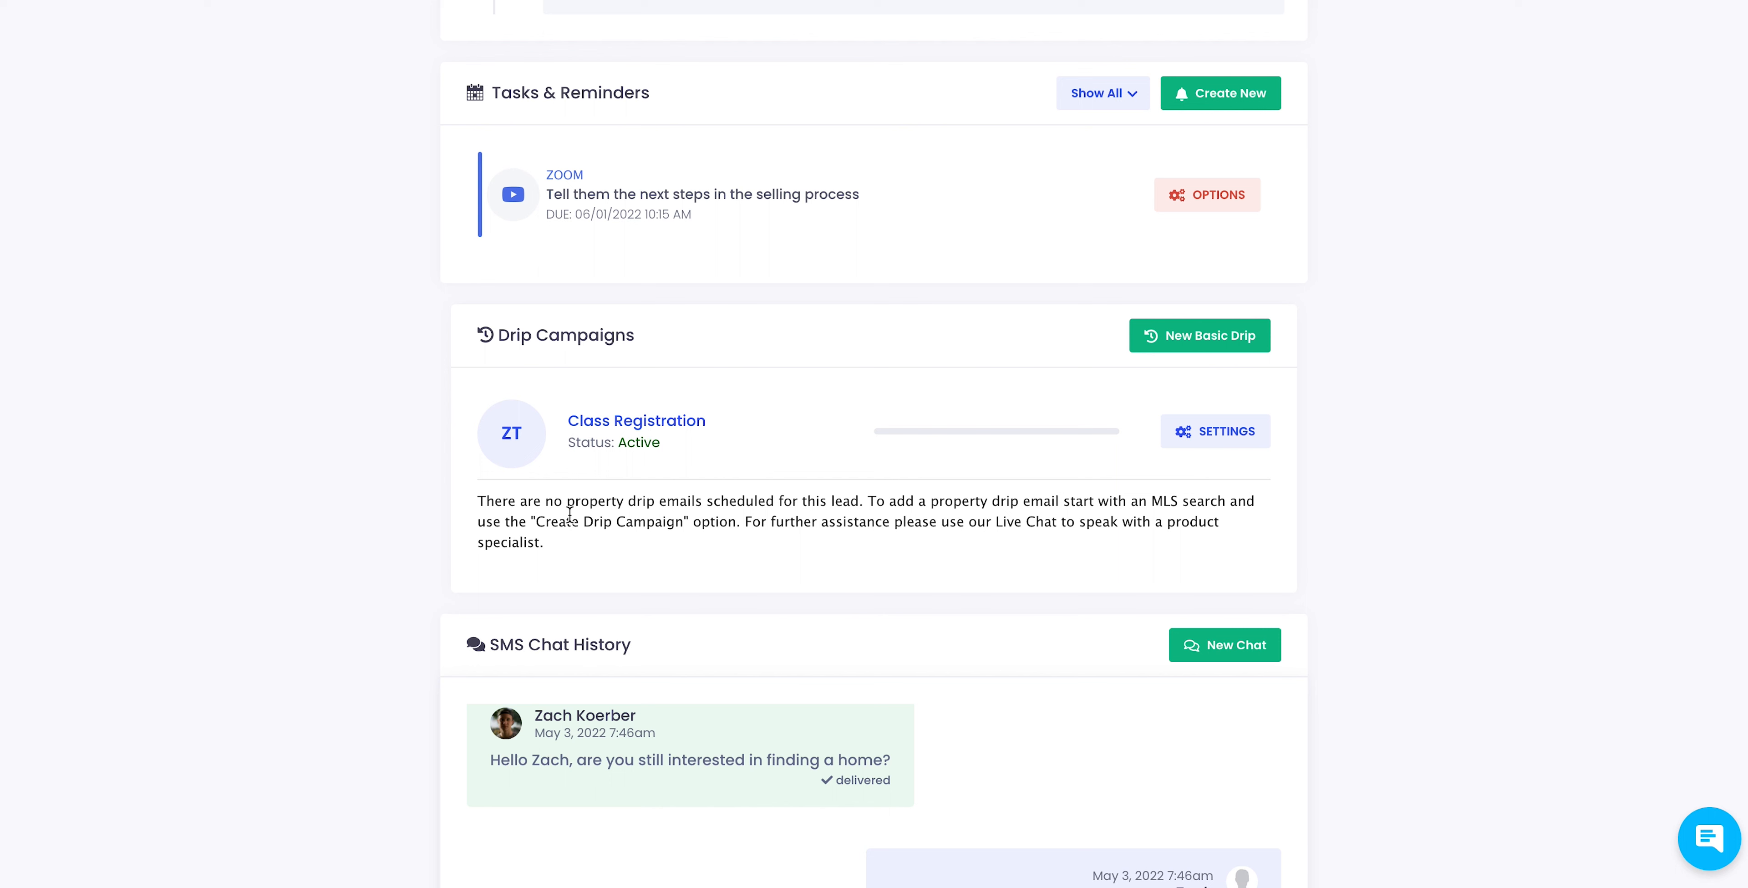
pyautogui.moveTo(611, 501); pyautogui.dragTo(827, 501)
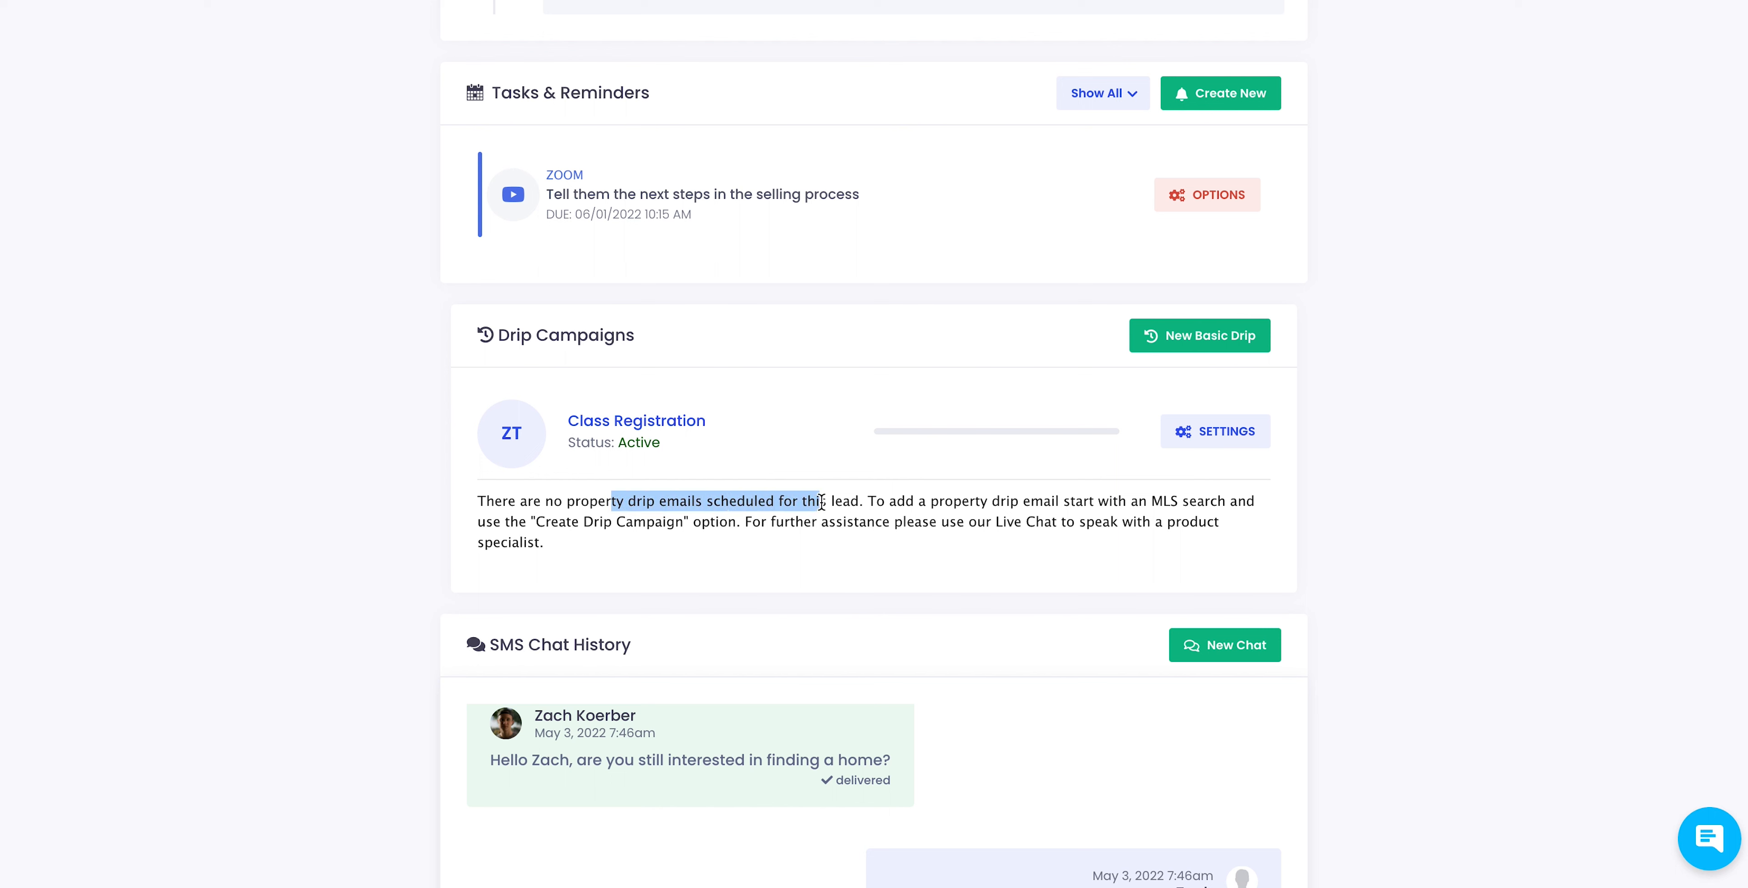
pyautogui.click(816, 499)
pyautogui.moveTo(571, 442); pyautogui.dragTo(753, 465)
pyautogui.click(760, 454)
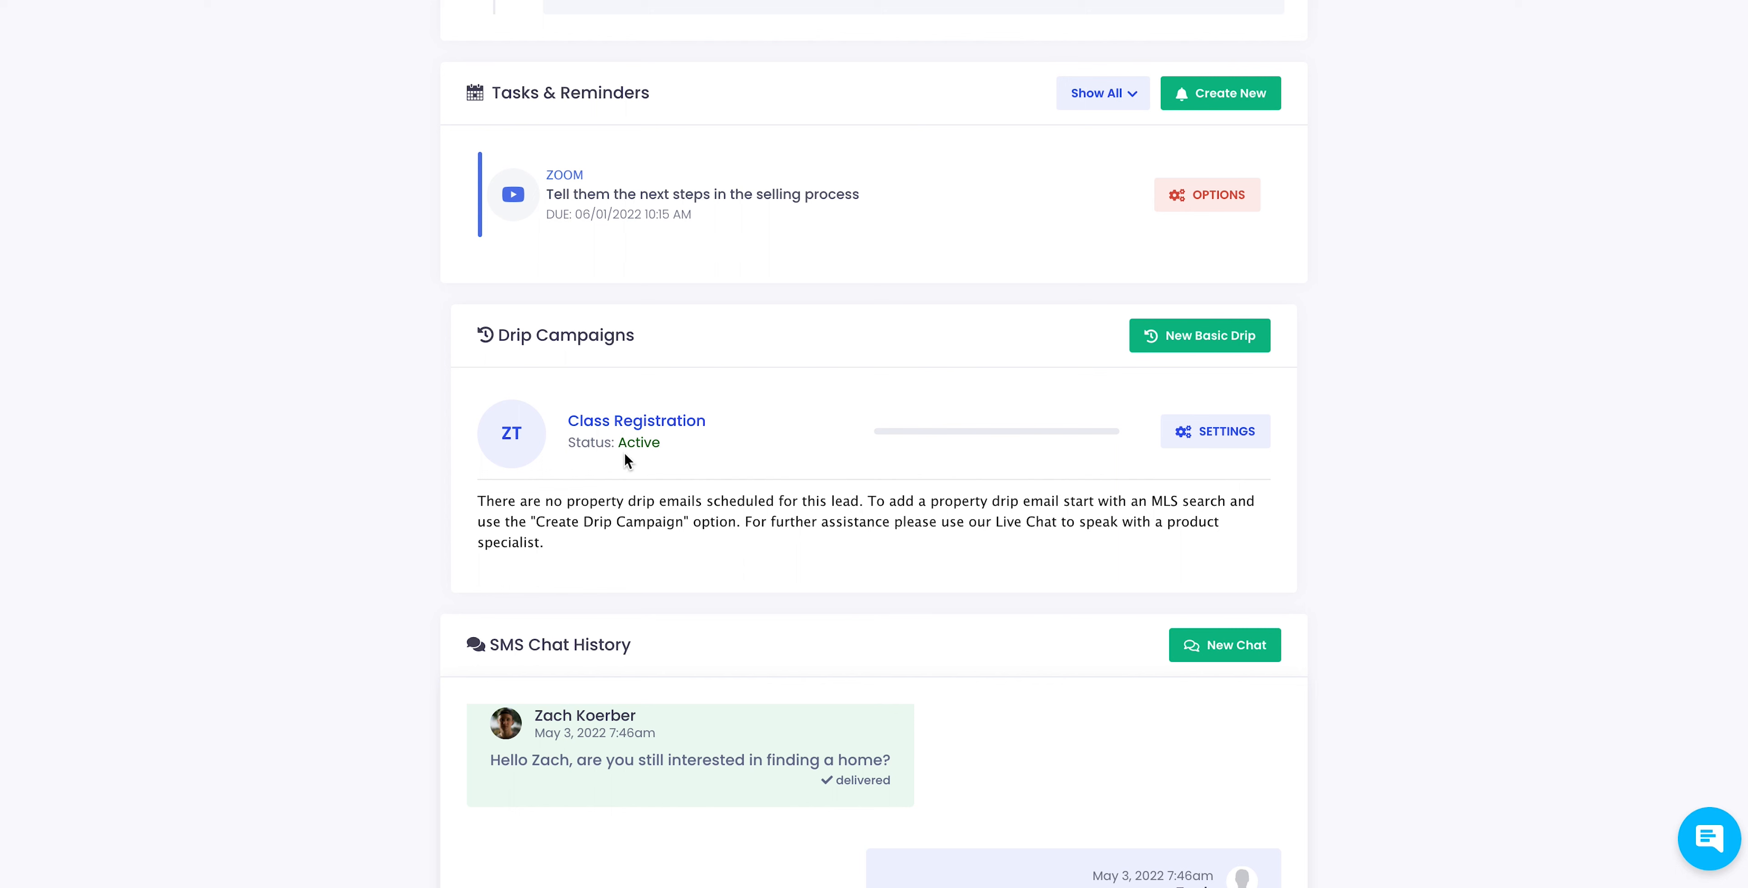
pyautogui.moveTo(516, 500); pyautogui.dragTo(952, 548)
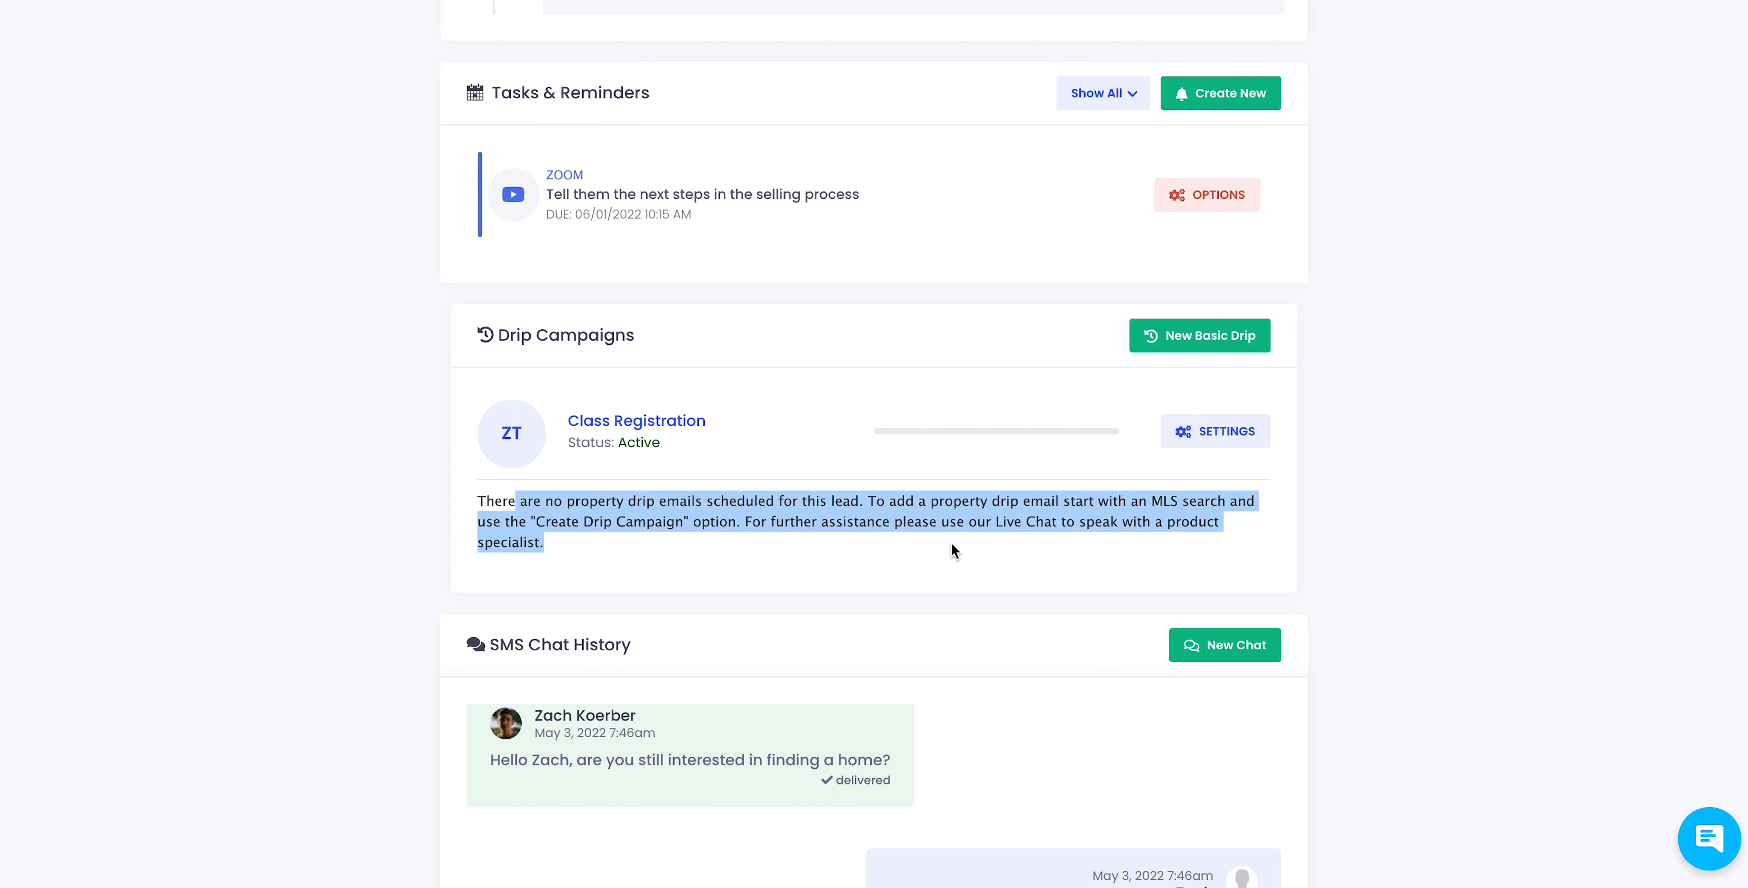
pyautogui.click(953, 552)
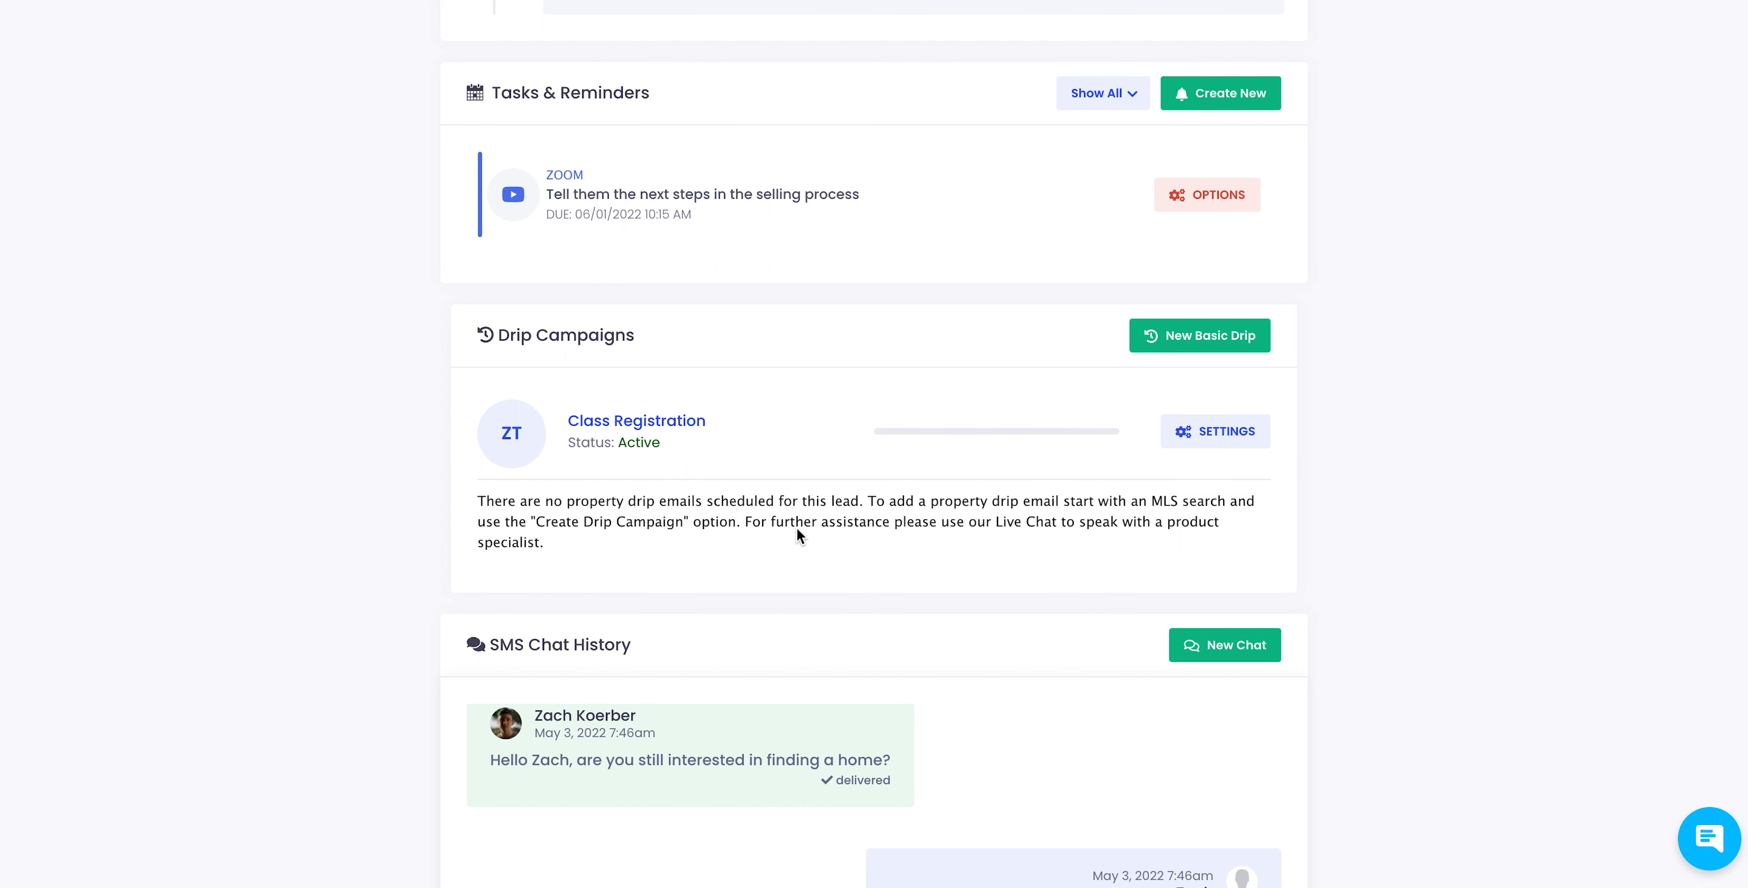
# Look through the lead's SMS Chat History, including the older text and video messages.
pyautogui.scroll(-7, 800, 536)
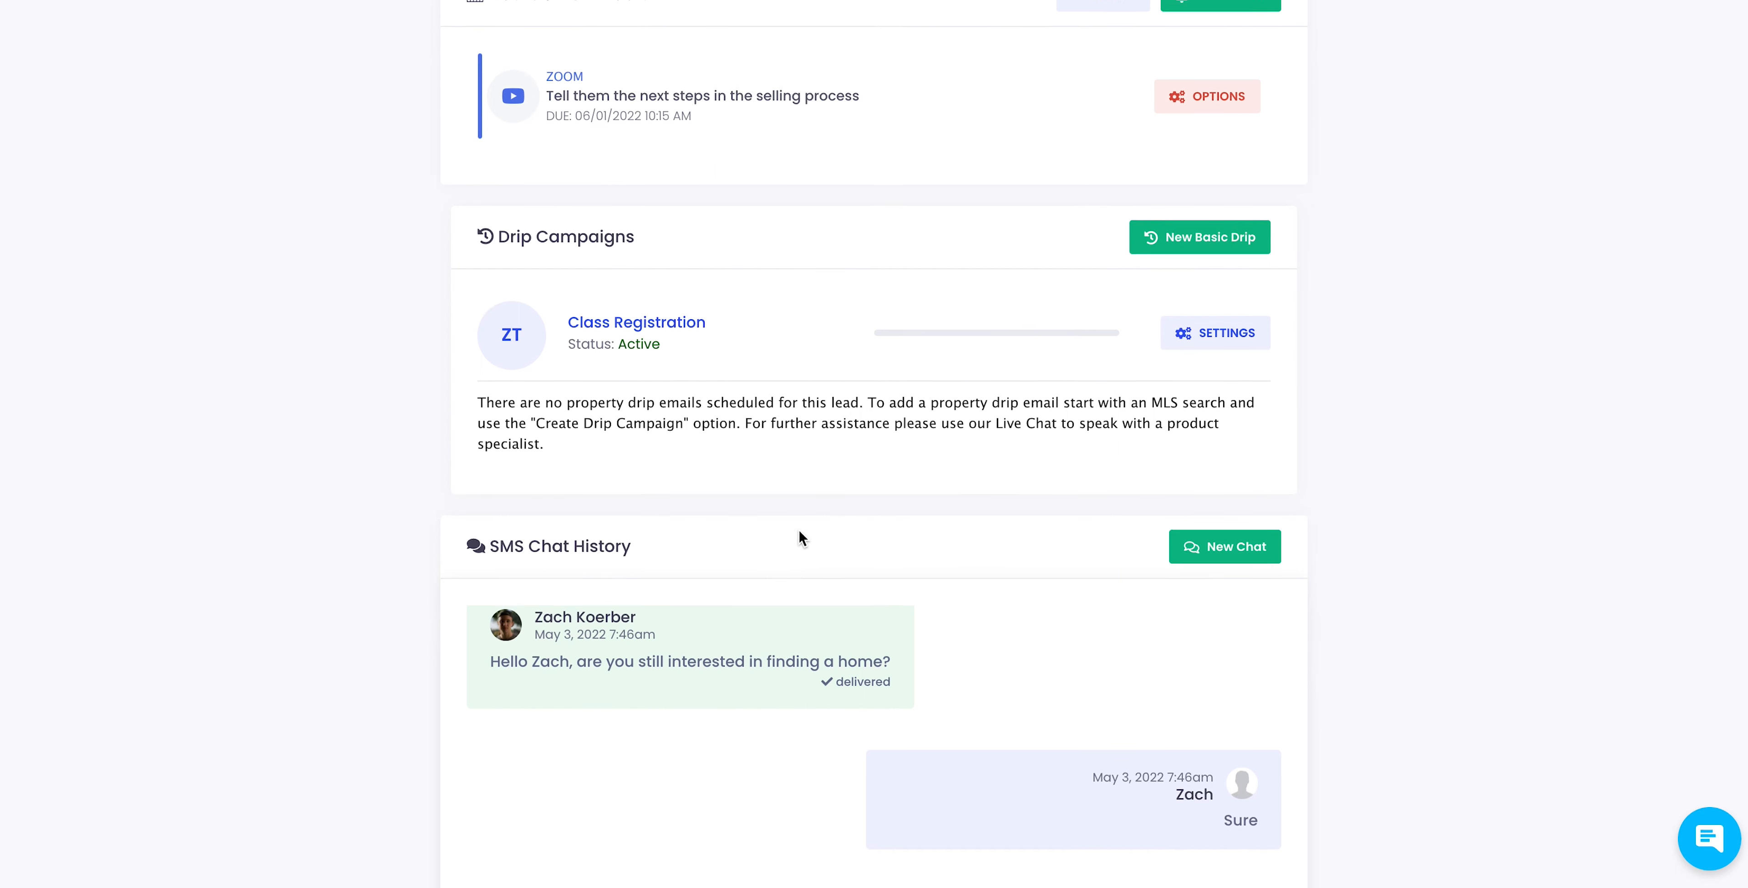
pyautogui.scroll(-2, 992, 469)
pyautogui.scroll(3, 991, 469)
pyautogui.scroll(1, 842, 465)
pyautogui.scroll(6, 780, 471)
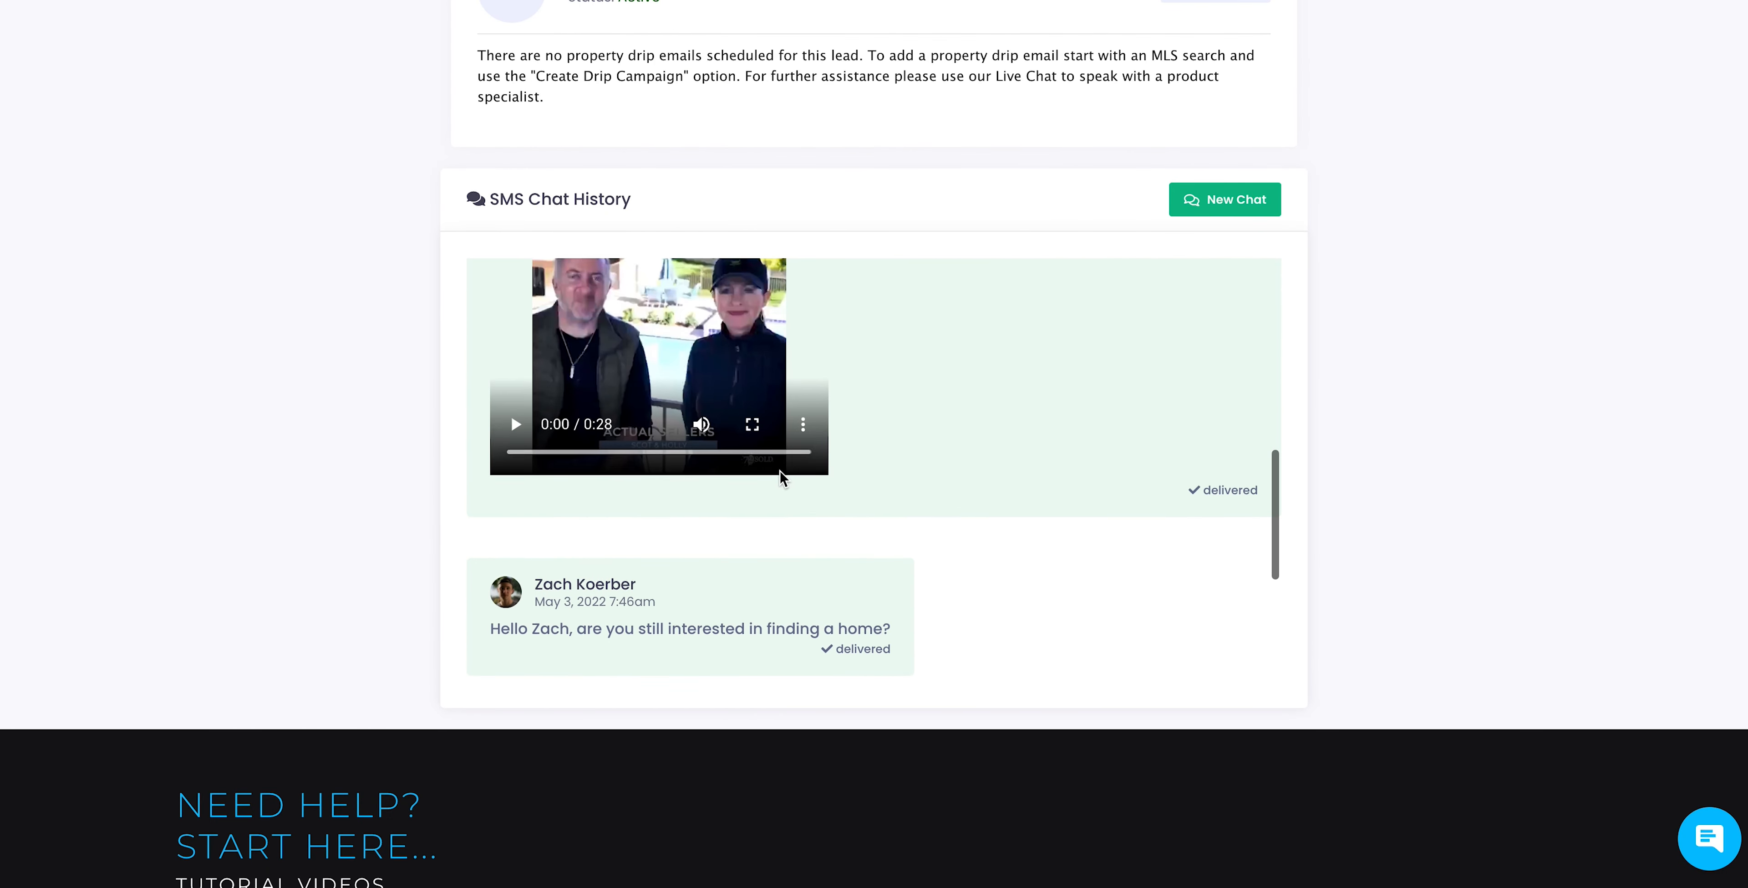
pyautogui.scroll(-8, 781, 477)
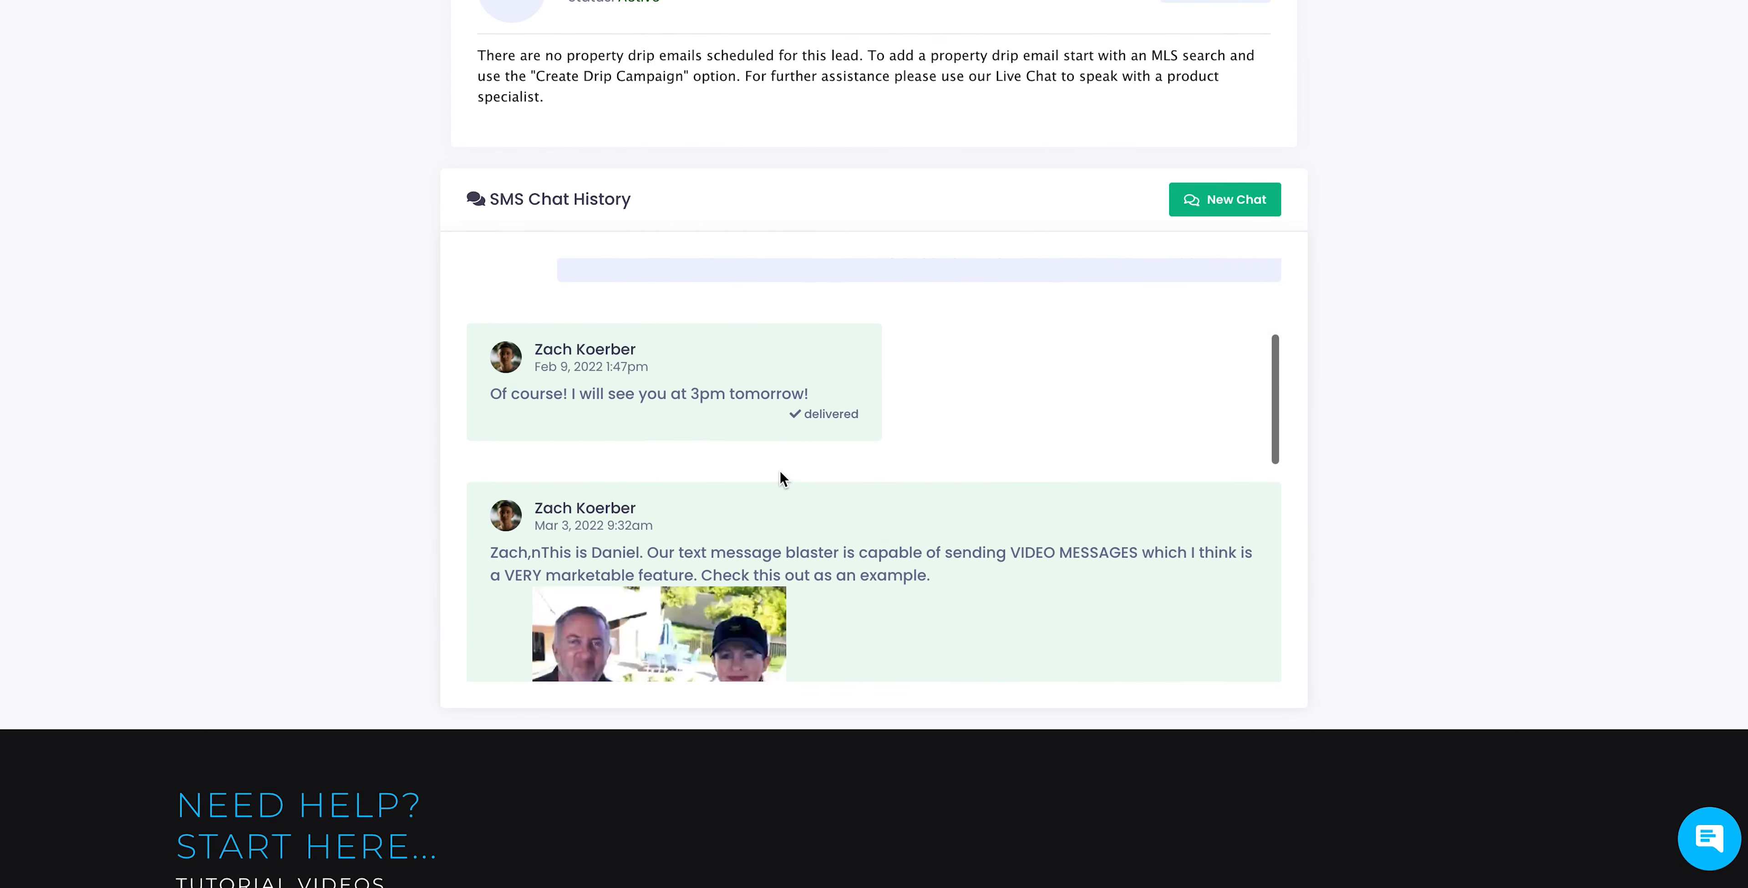